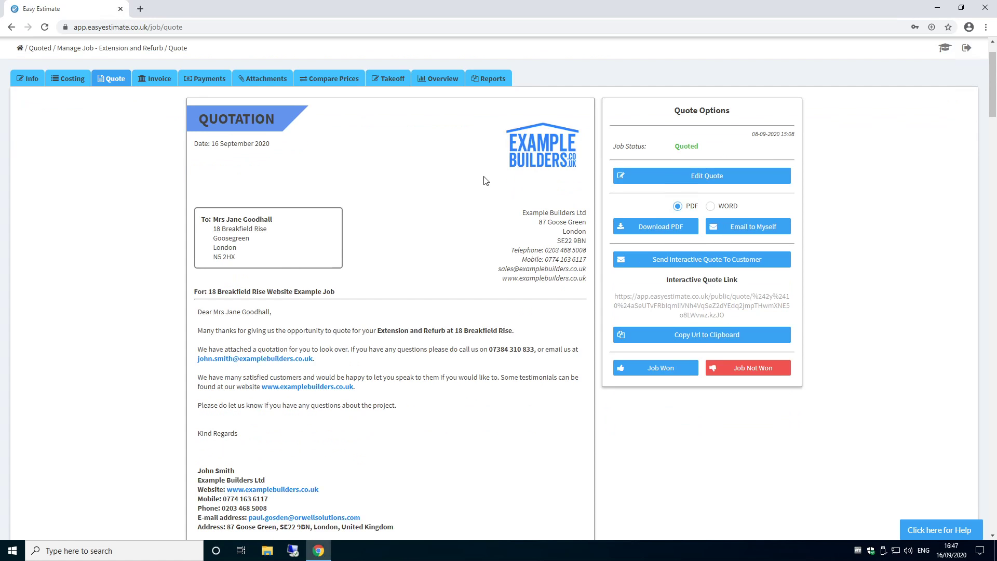
Review the Extension and Refurb reports: bill of quantities, resources, profit charts and the cost summary
{"action": "left_click", "coordinate": [488, 130]}
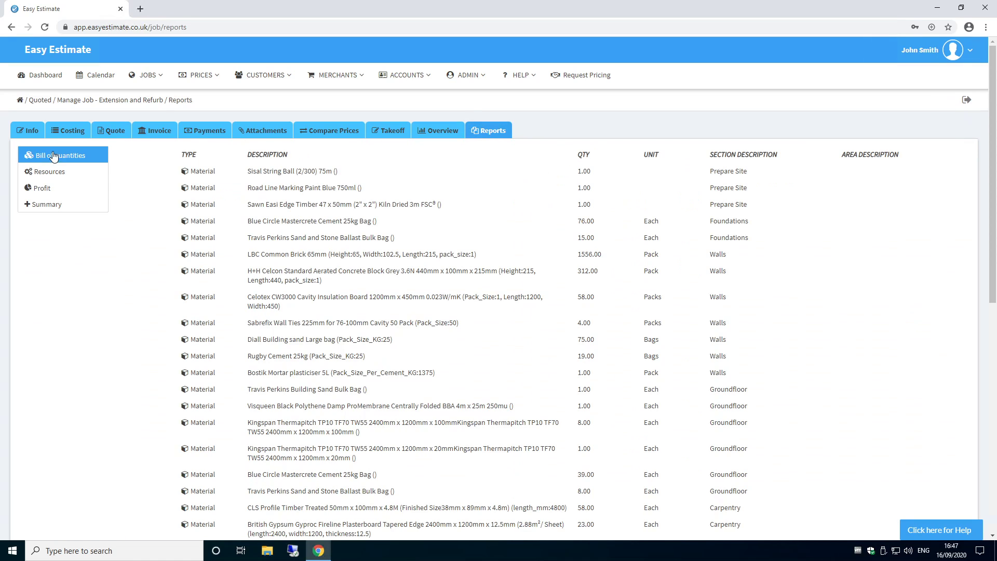
{"action": "left_click", "coordinate": [47, 155]}
{"action": "left_click", "coordinate": [49, 172]}
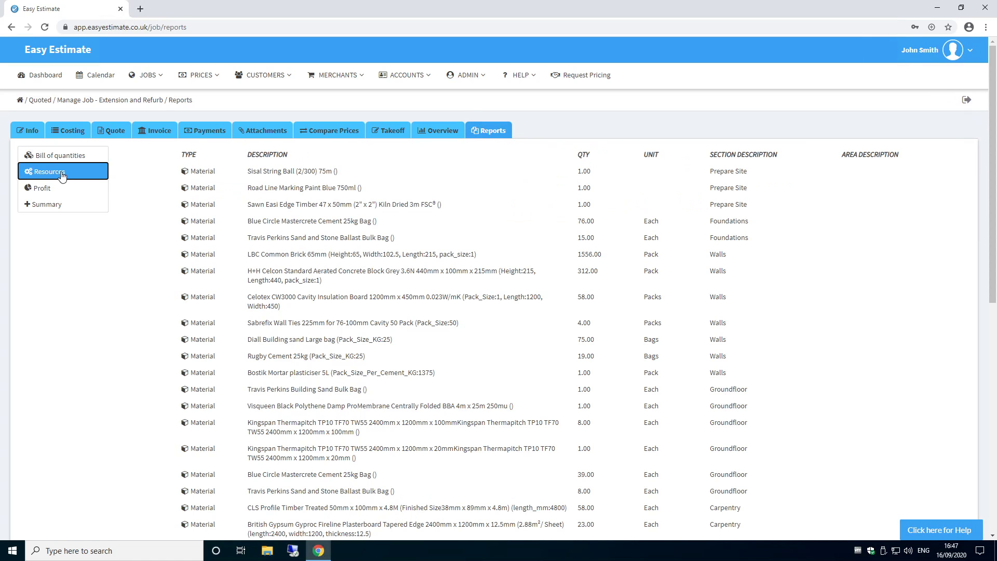
{"action": "left_click", "coordinate": [42, 187]}
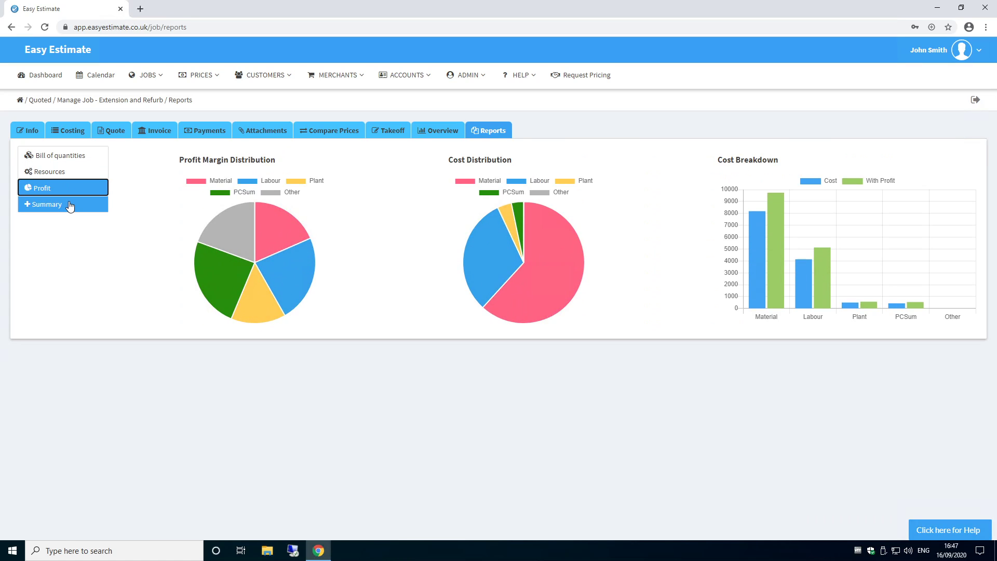
{"action": "left_click", "coordinate": [68, 205]}
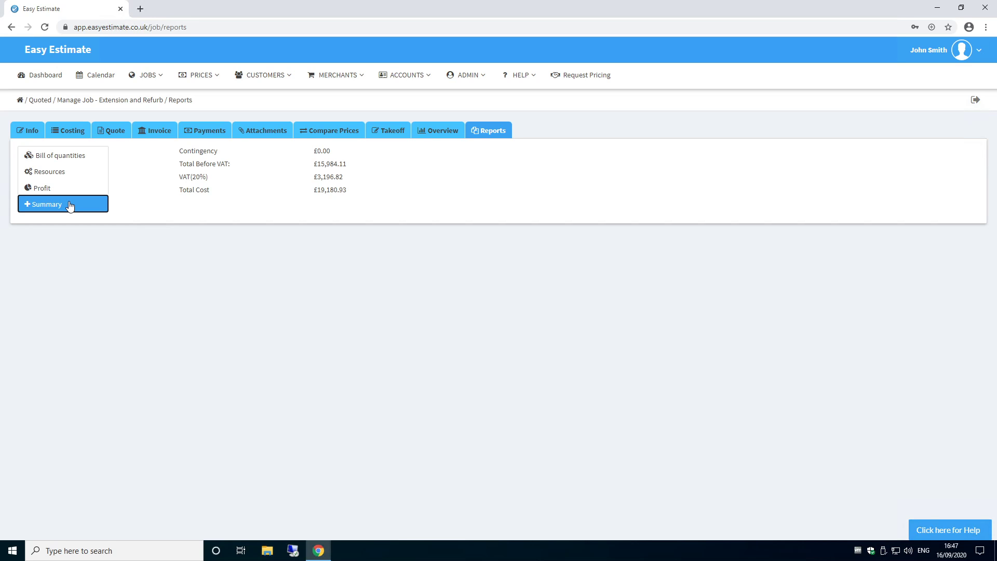
View the job's invoice list, then show the System Merchants list from the dashboard
{"action": "left_click", "coordinate": [154, 131]}
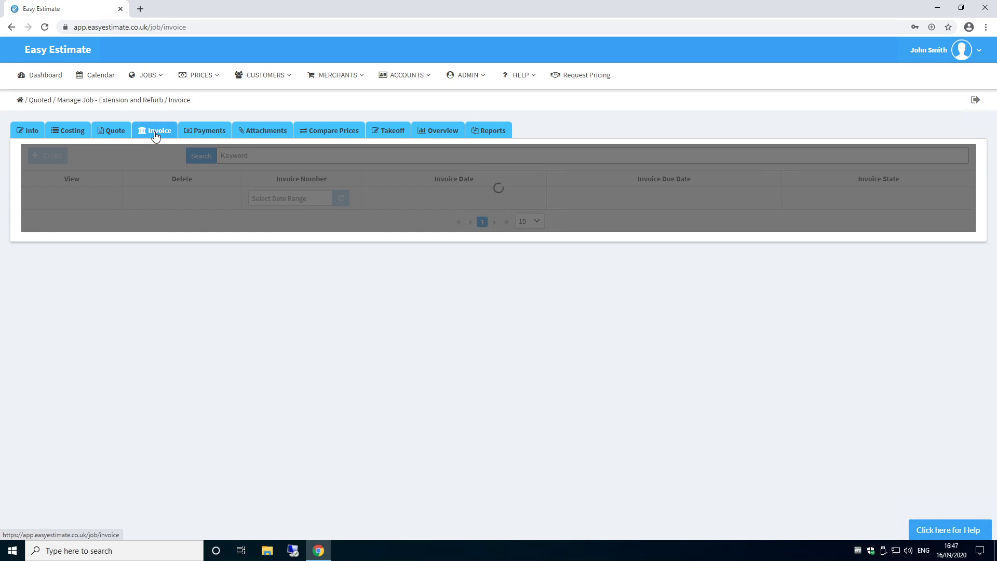
{"action": "left_click", "coordinate": [40, 75]}
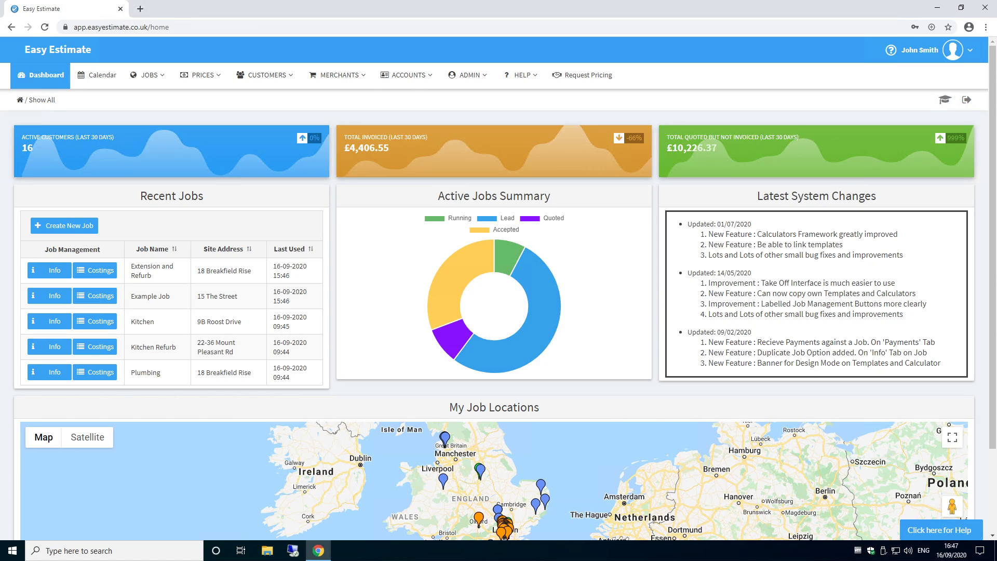
{"action": "left_click", "coordinate": [337, 74]}
{"action": "left_click", "coordinate": [363, 116]}
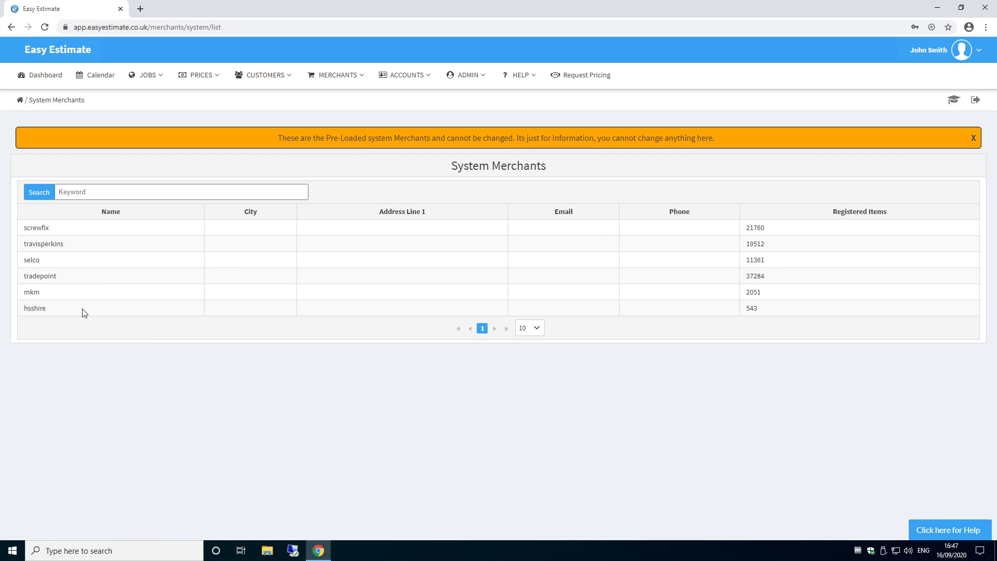
Search Example Job's price library for 'cement 25kg' excluding VAT and open Tradepoint's Extra Rapid page
{"action": "left_click", "coordinate": [147, 74]}
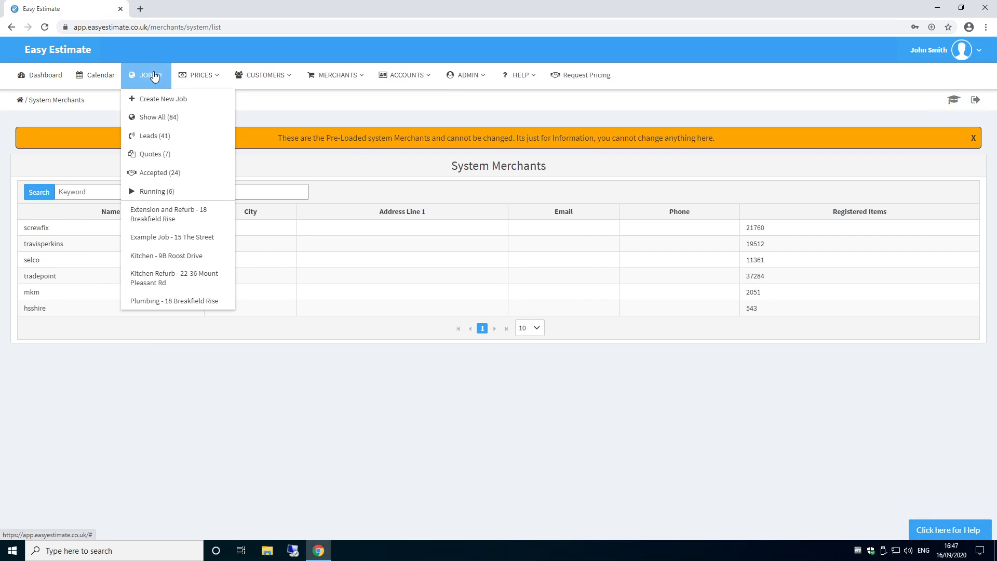
{"action": "left_click", "coordinate": [178, 238]}
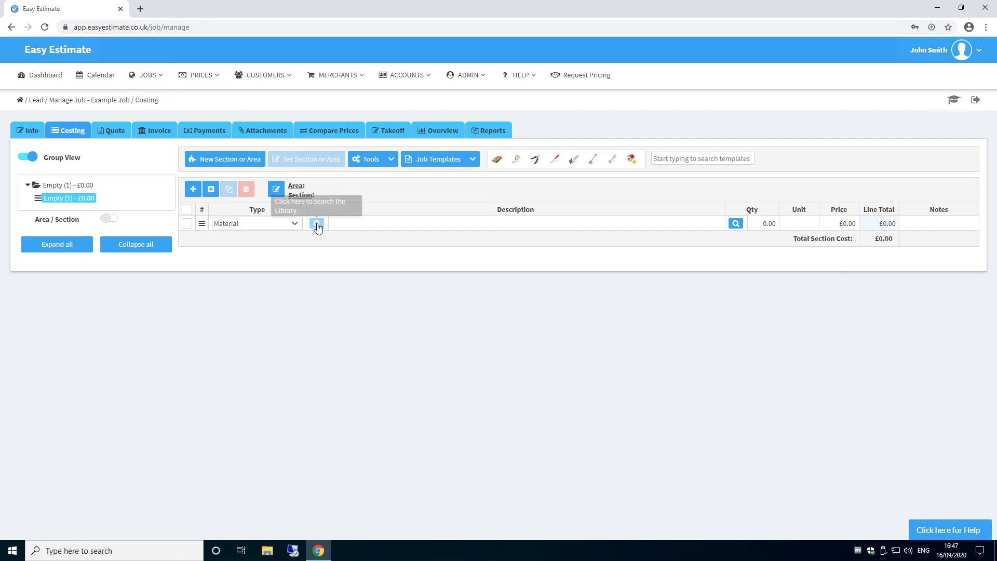
{"action": "left_click", "coordinate": [317, 224]}
{"action": "type", "text": "cement 25kg"}
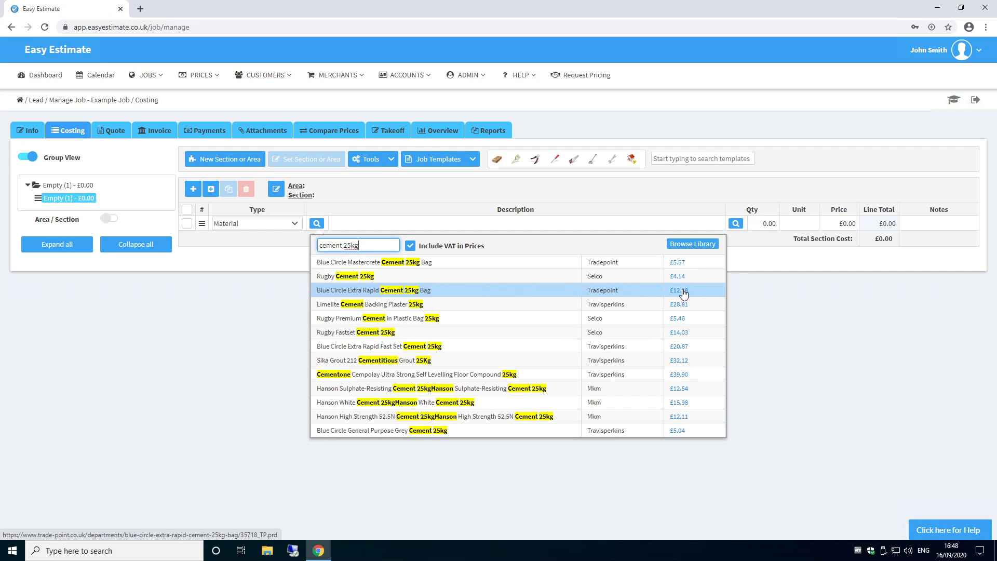
{"action": "left_click", "coordinate": [410, 245]}
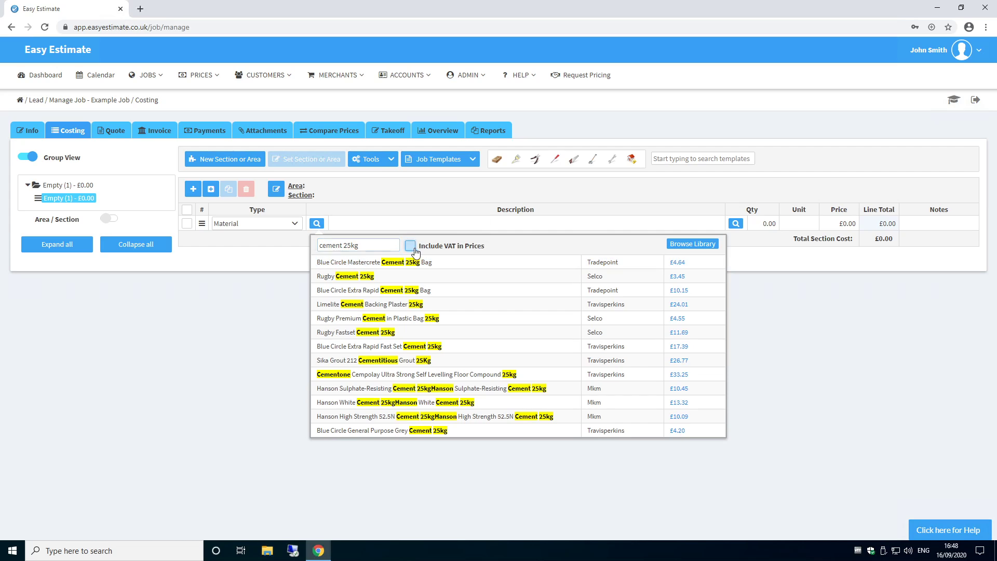
{"action": "left_click", "coordinate": [684, 294]}
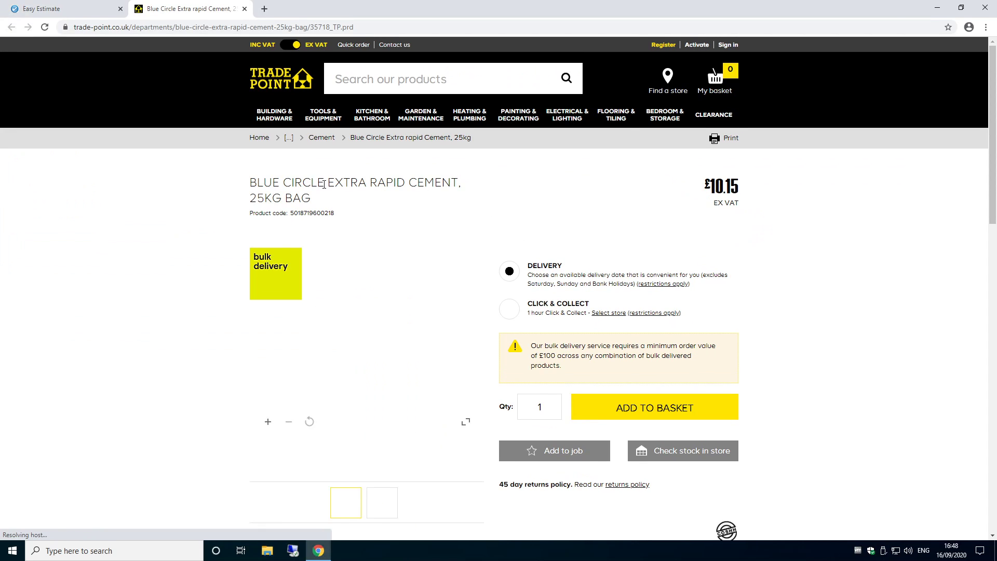
Check Trade Point's £10.15 price for Blue Circle Extra Rapid Cement, then close its page
{"action": "left_click_drag", "start_coordinate": [329, 183], "coordinate": [466, 190]}
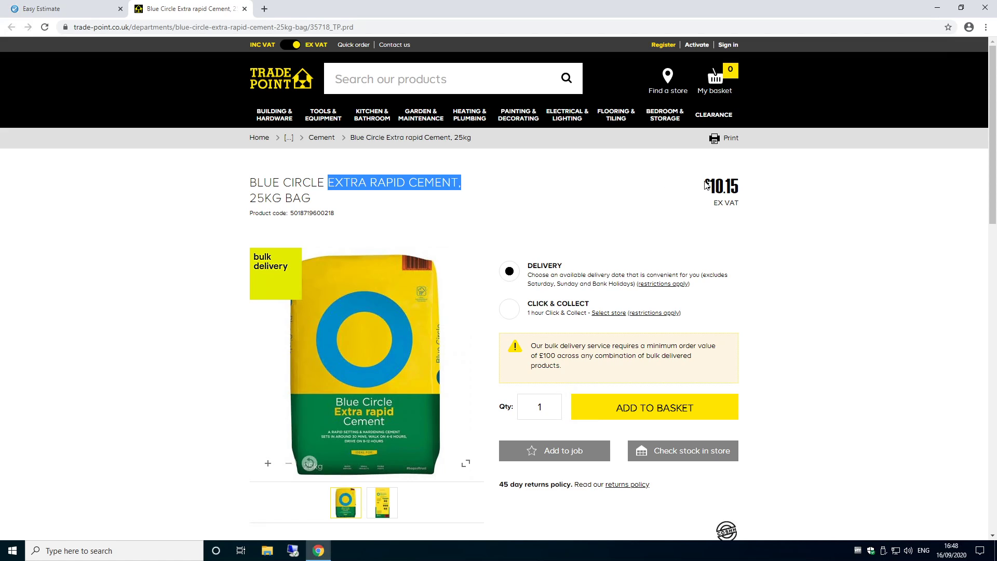
{"action": "left_click_drag", "start_coordinate": [704, 185], "coordinate": [742, 185]}
{"action": "left_click", "coordinate": [738, 184]}
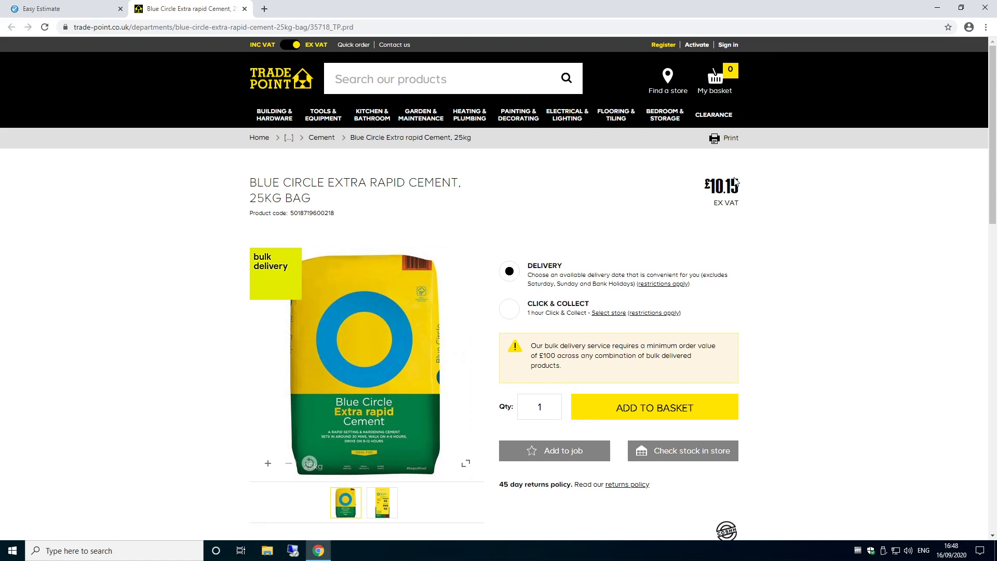
{"action": "left_click", "coordinate": [244, 9]}
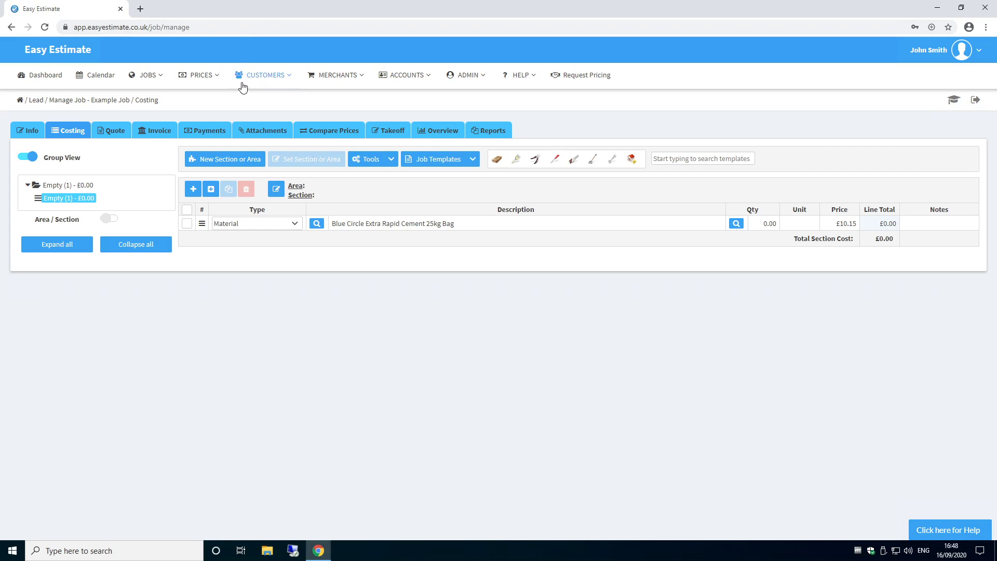
Choose the 4.1 Ground floor - Concrete slab template from the groundworks templates
{"action": "left_click", "coordinate": [497, 159]}
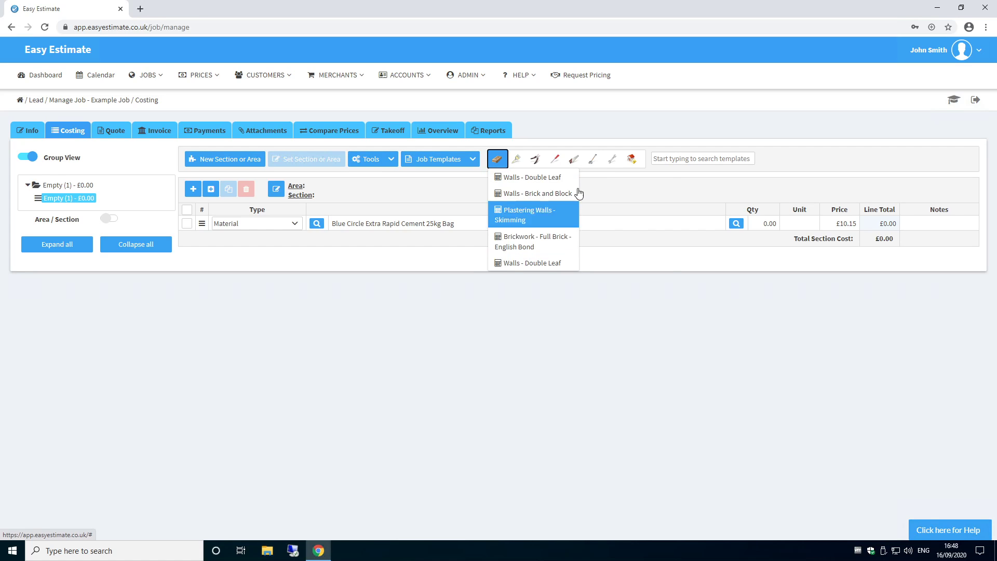
{"action": "left_click", "coordinate": [593, 159]}
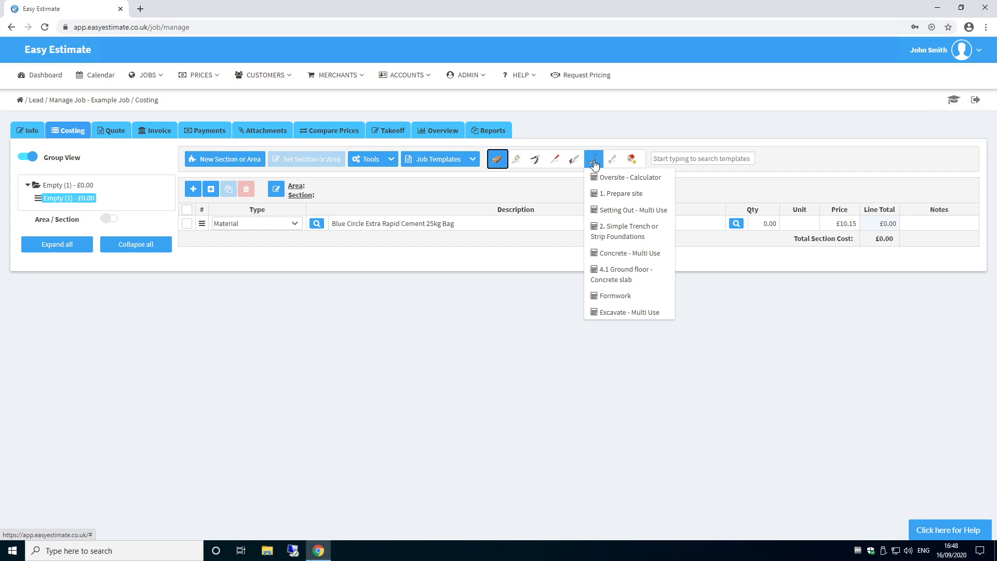
{"action": "left_click", "coordinate": [637, 279]}
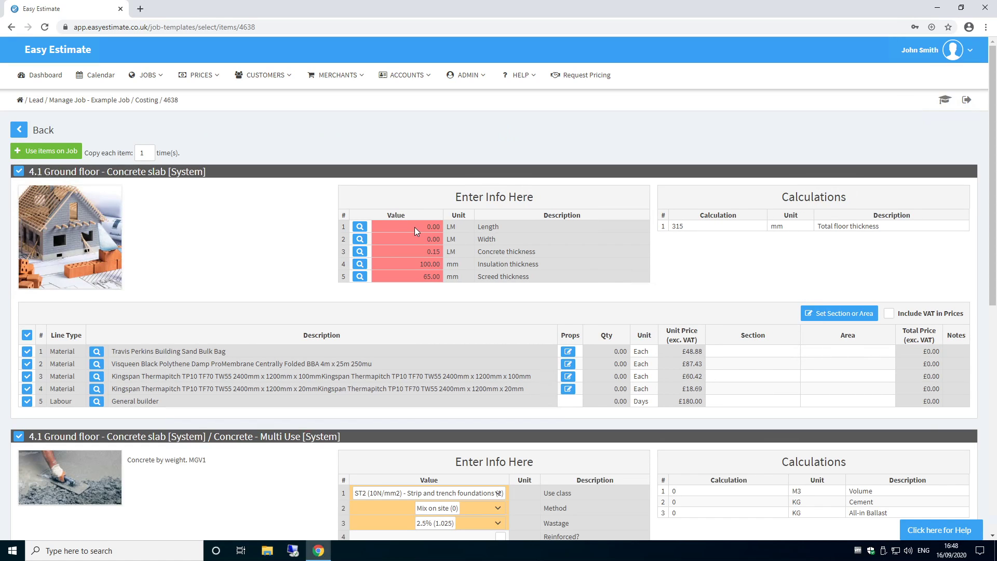
Set the slab length to 6.40 and the width to 4.30
{"action": "left_click", "coordinate": [414, 226]}
{"action": "type", "text": "6.4"}
{"action": "left_click", "coordinate": [423, 241]}
{"action": "type", "text": "4.3"}
{"action": "key", "text": "Return"}
{"action": "scroll", "coordinate": [323, 273], "scroll_direction": "down", "scroll_amount": 1}
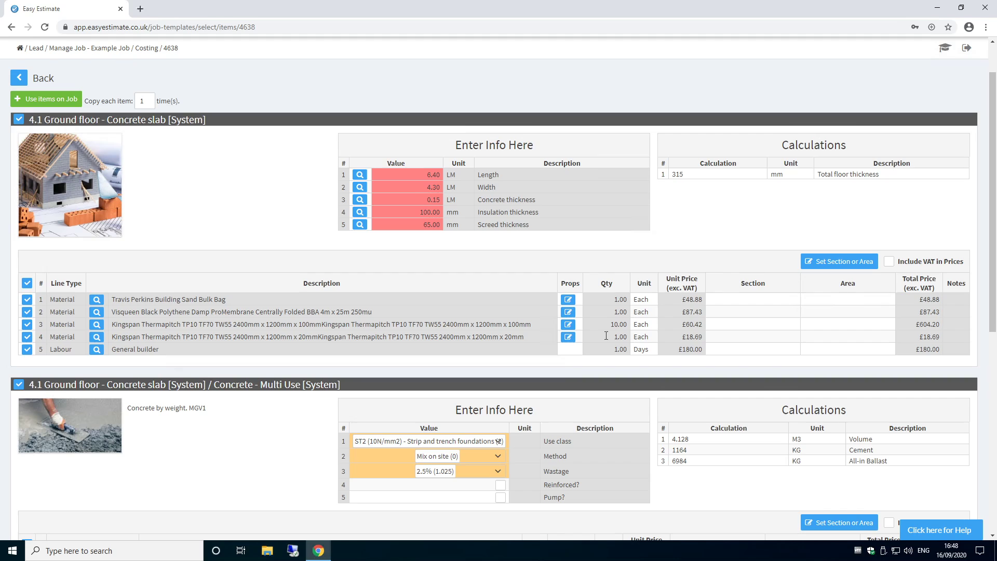
{"action": "scroll", "coordinate": [584, 349], "scroll_direction": "down", "scroll_amount": 1}
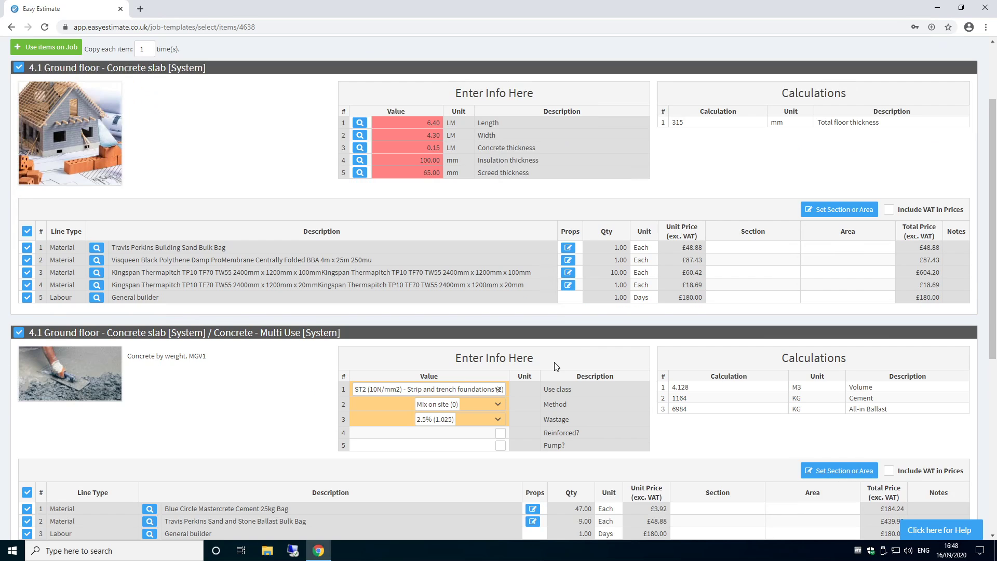
{"action": "scroll", "coordinate": [546, 366], "scroll_direction": "down", "scroll_amount": 1}
Make the concrete ready mix delivered, reinforced and pumped
{"action": "left_click", "coordinate": [498, 355]}
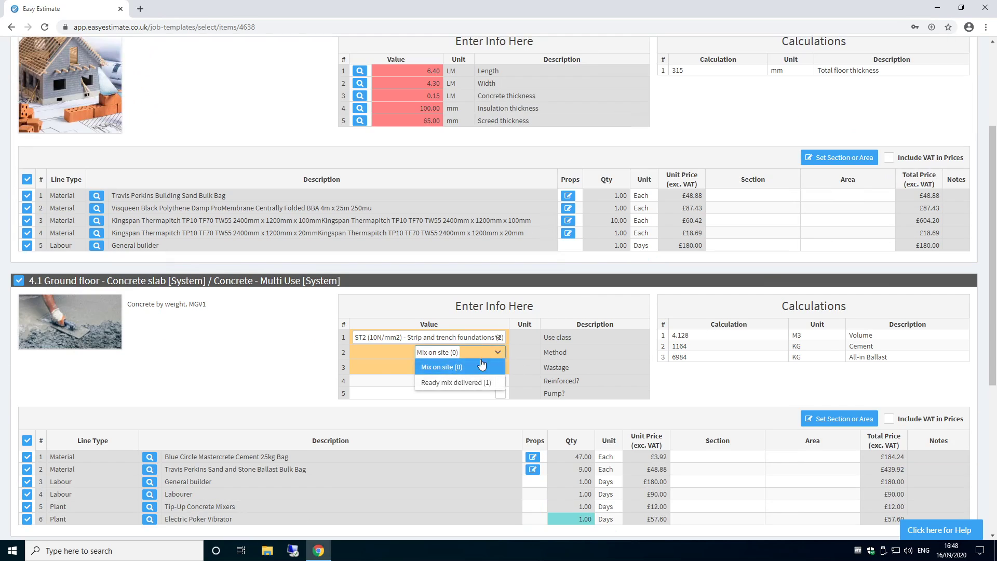
{"action": "left_click", "coordinate": [468, 382]}
{"action": "scroll", "coordinate": [499, 374], "scroll_direction": "down", "scroll_amount": 1}
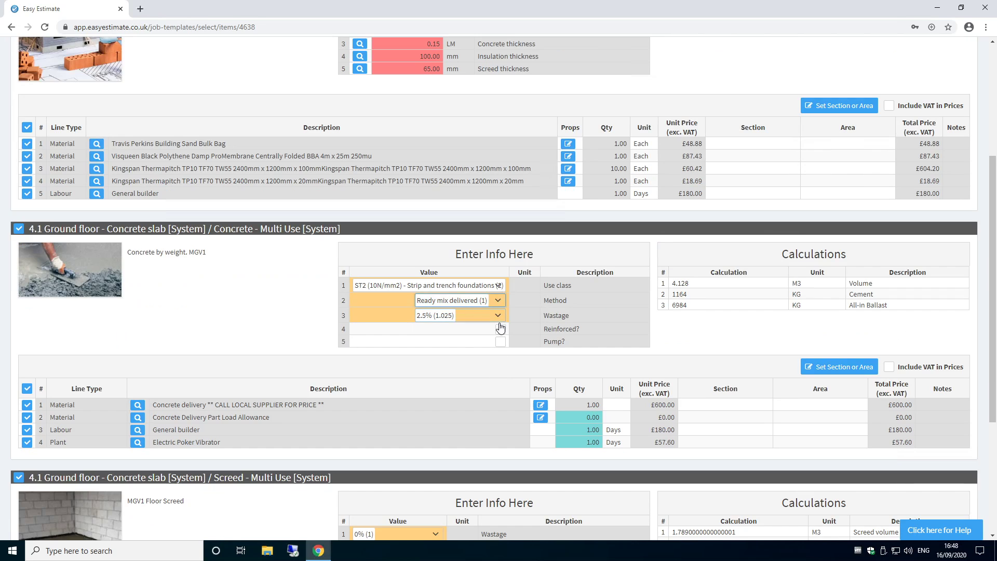
{"action": "left_click", "coordinate": [500, 329]}
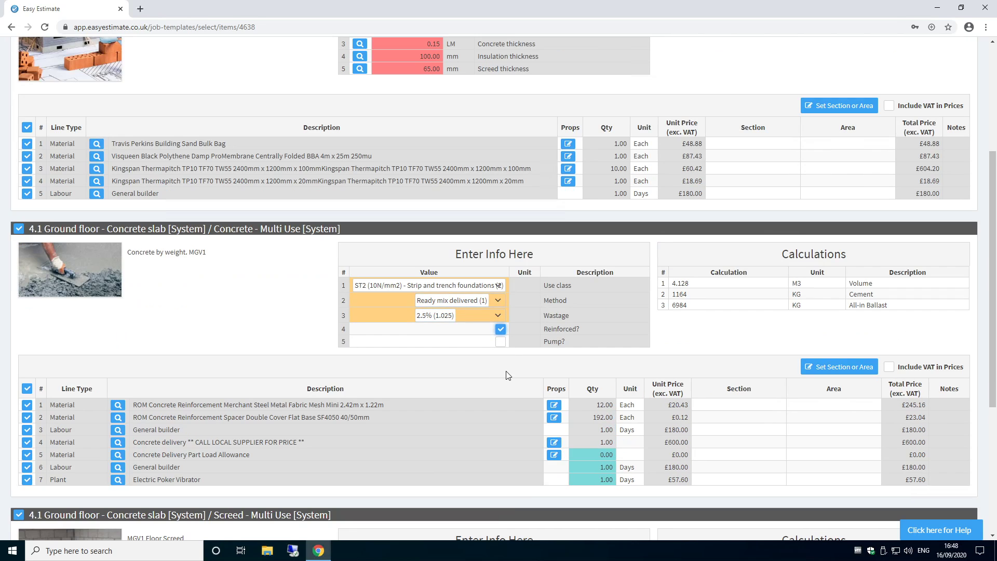
{"action": "left_click", "coordinate": [501, 343]}
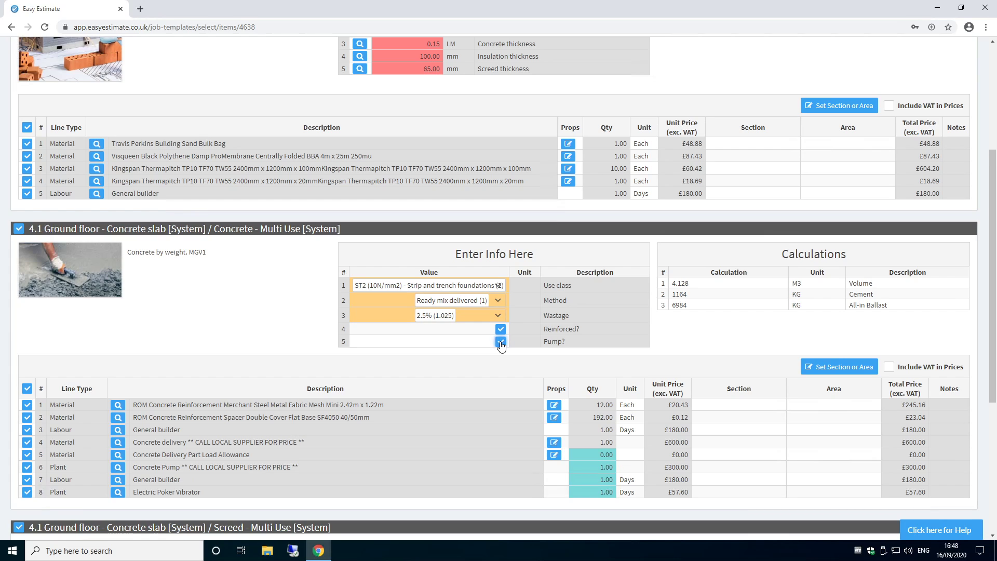
{"action": "scroll", "coordinate": [501, 343], "scroll_direction": "up", "scroll_amount": 5}
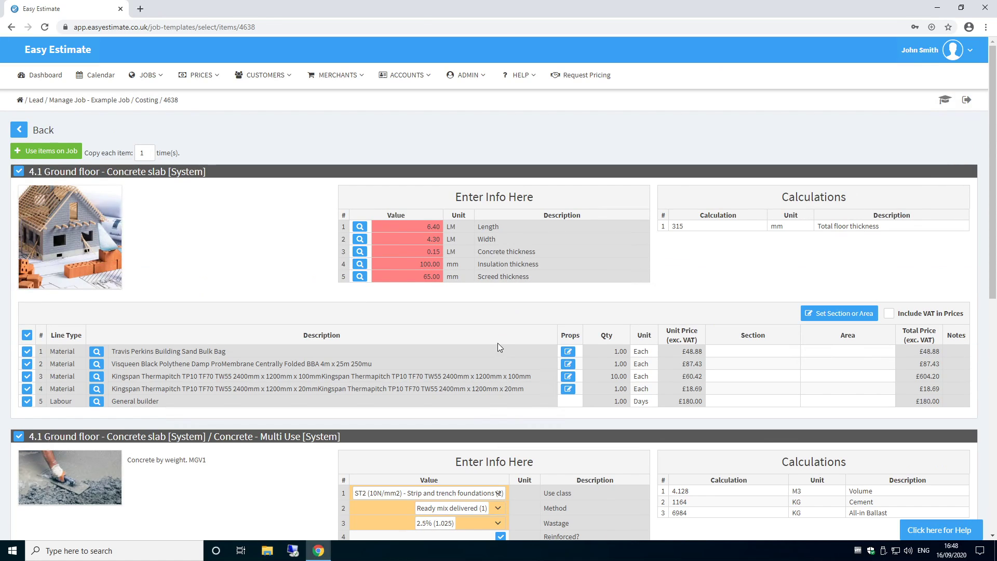
Open Extension and Refurb's costing grouped by area, with Bathroom expanded to show Plumbing
{"action": "left_click", "coordinate": [147, 75]}
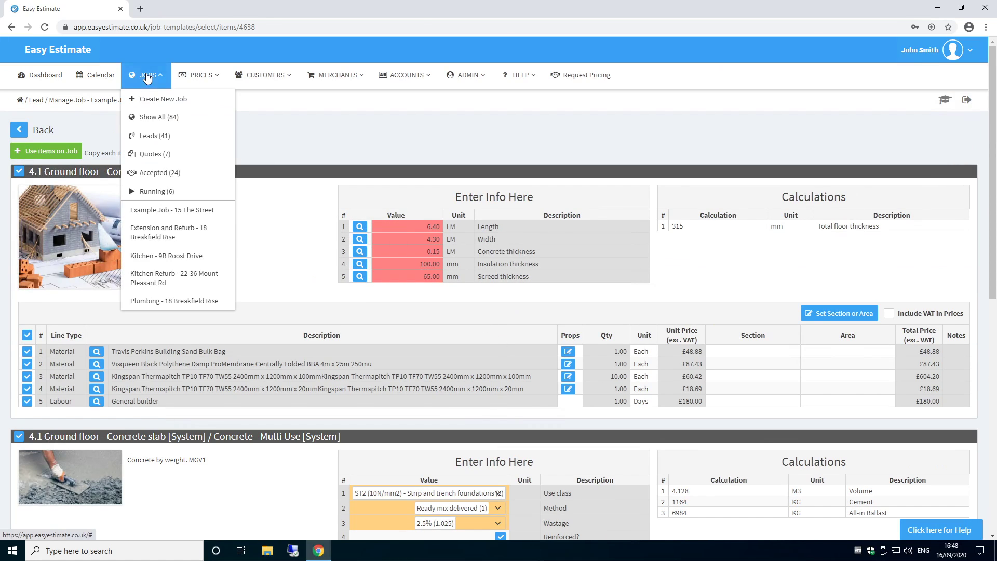
{"action": "left_click", "coordinate": [169, 232]}
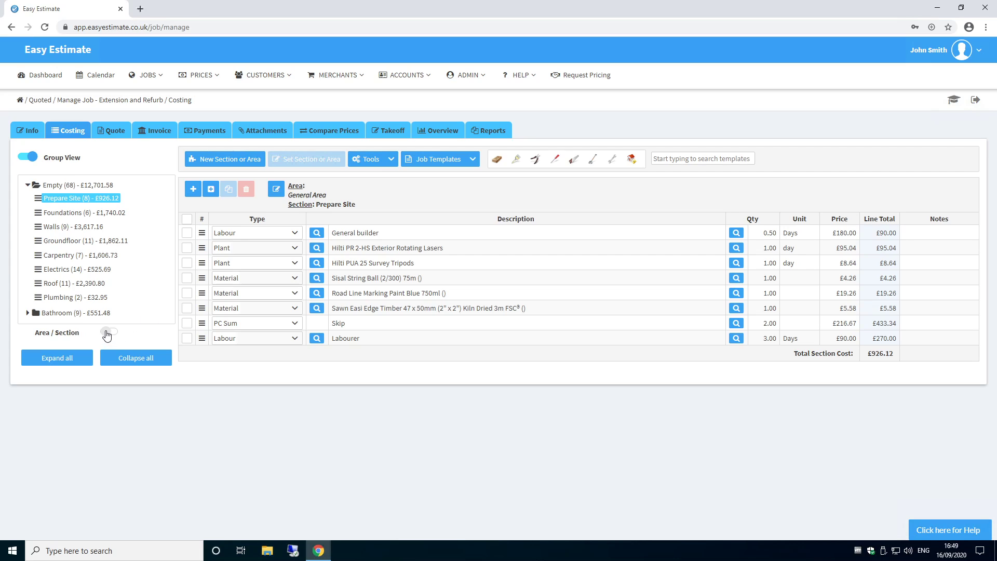
{"action": "left_click", "coordinate": [108, 333]}
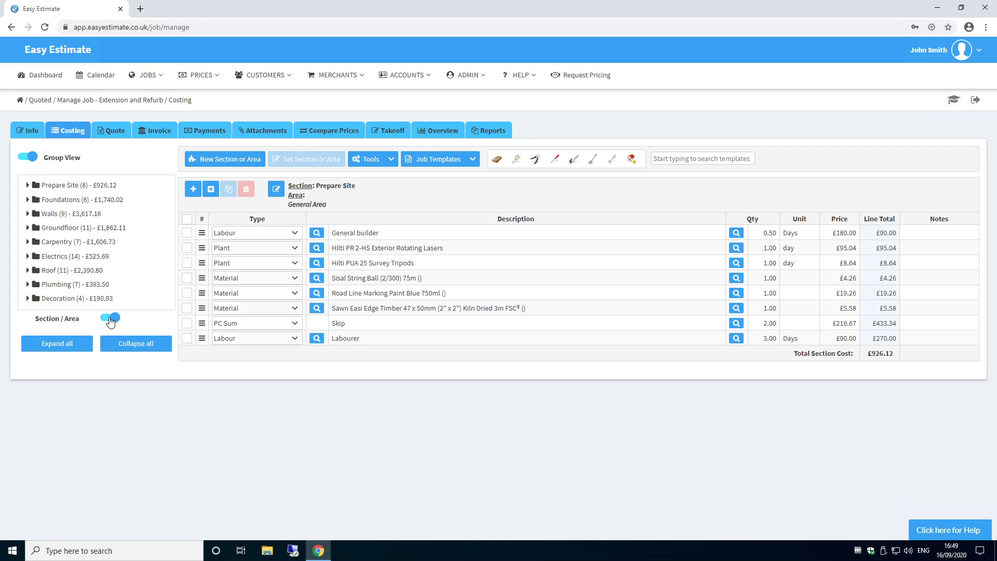
{"action": "left_click", "coordinate": [107, 318]}
{"action": "left_click", "coordinate": [55, 200]}
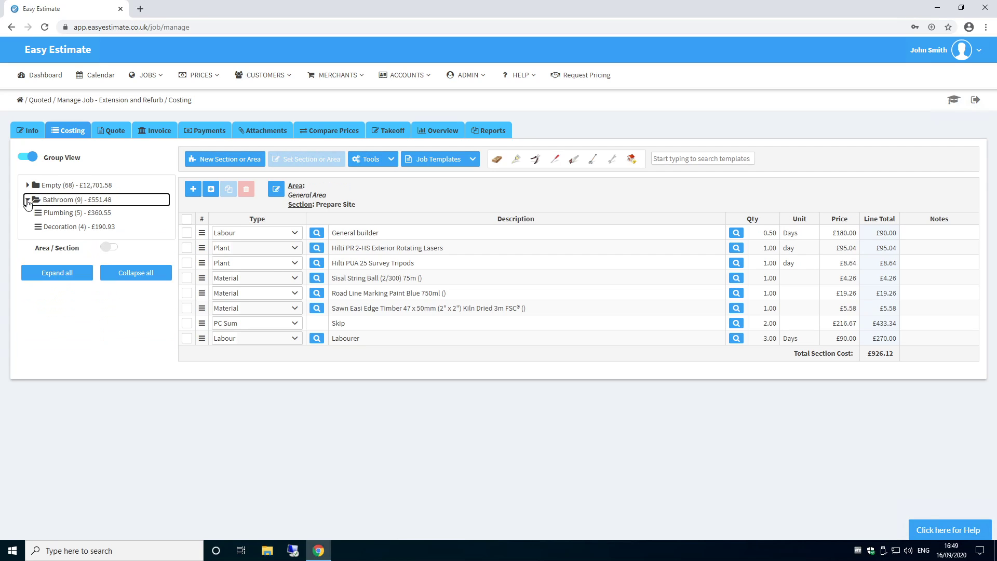
{"action": "left_click", "coordinate": [66, 212]}
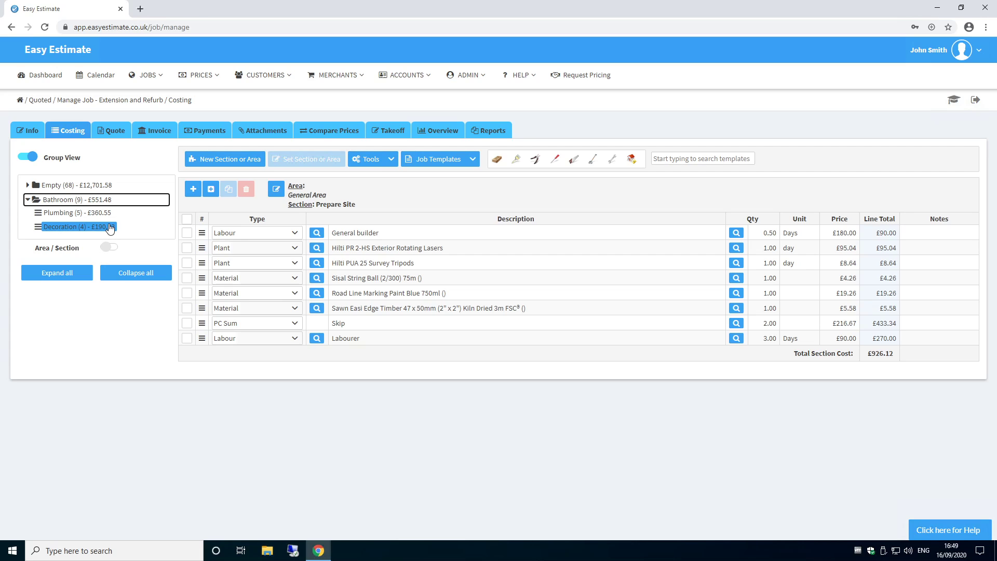
{"action": "left_click", "coordinate": [201, 74]}
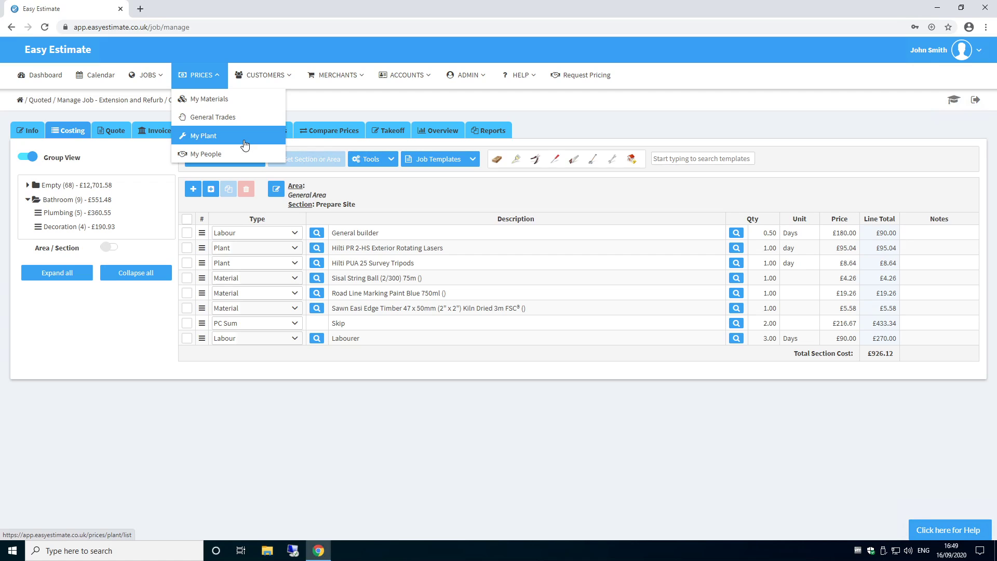
{"action": "left_click", "coordinate": [406, 75]}
{"action": "left_click", "coordinate": [467, 75]}
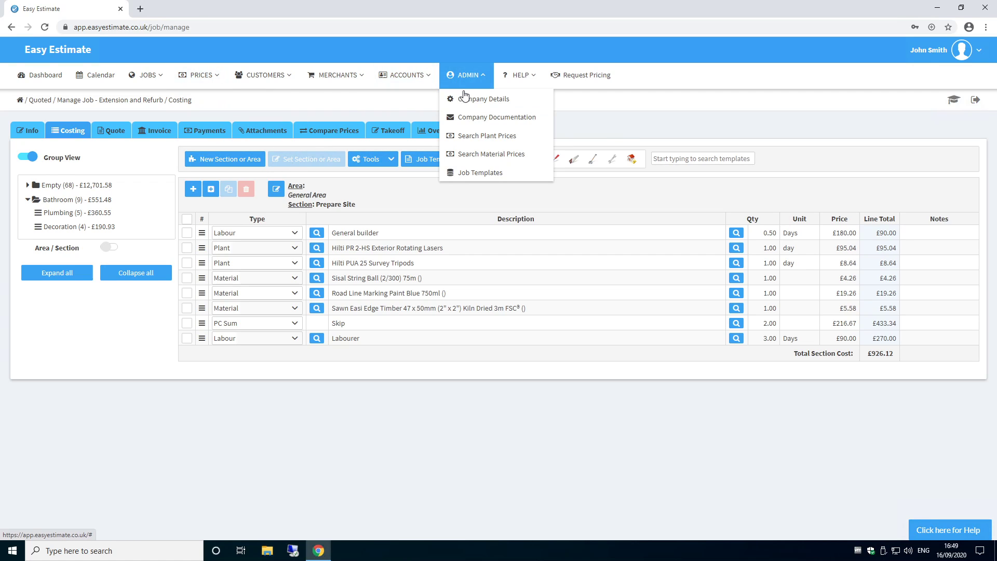
{"action": "left_click", "coordinate": [482, 99]}
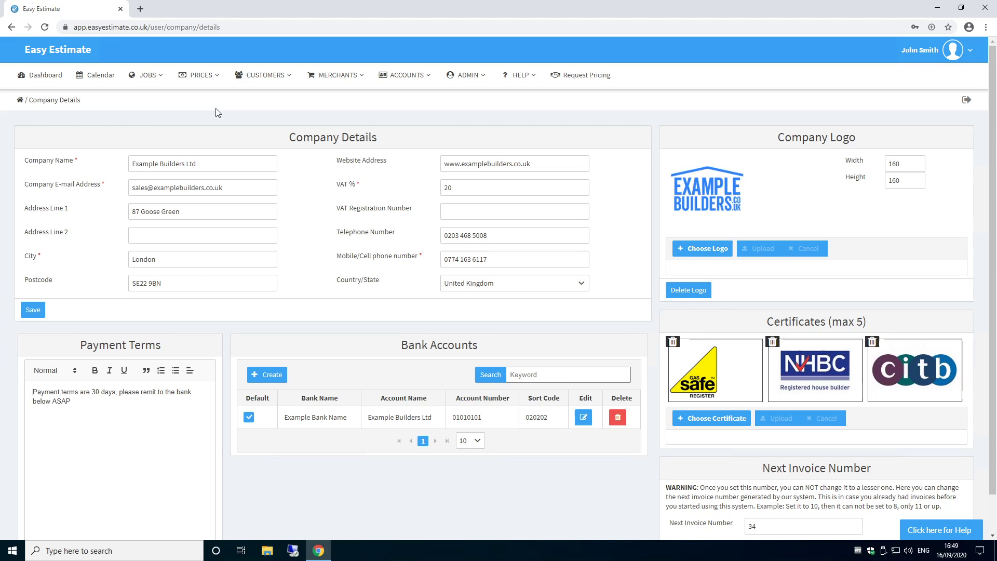
{"action": "left_click", "coordinate": [338, 75]}
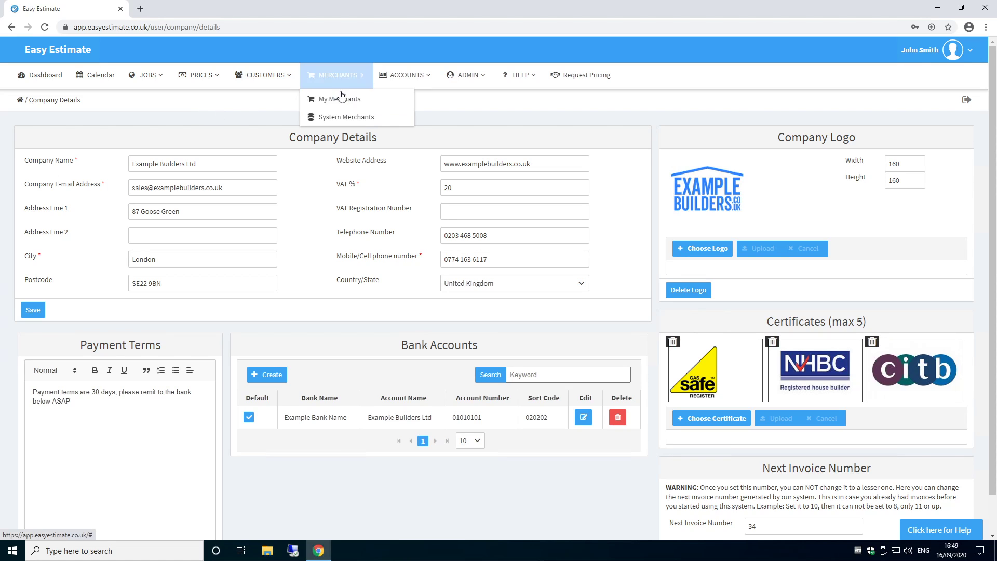
{"action": "left_click", "coordinate": [339, 98]}
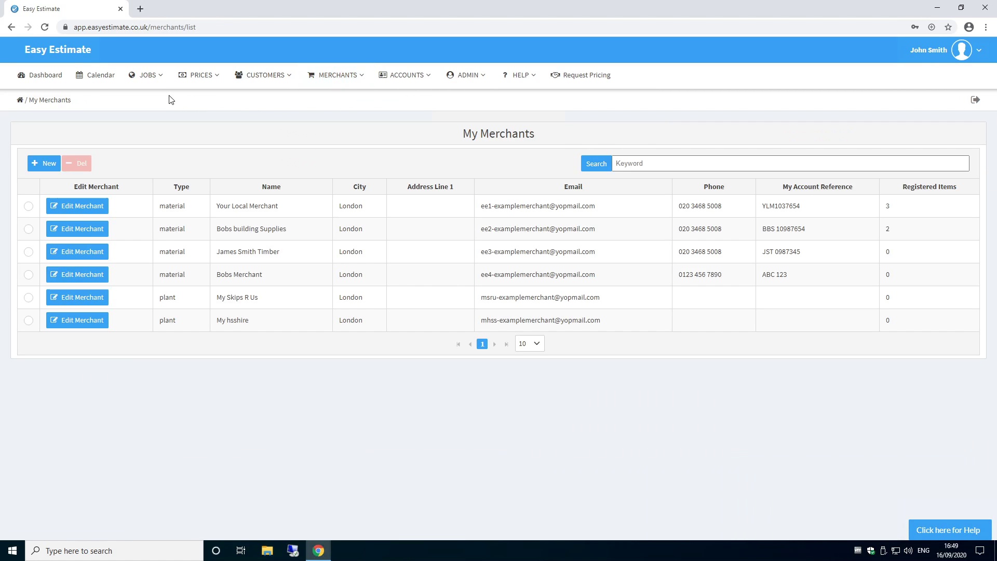
{"action": "left_click", "coordinate": [146, 75]}
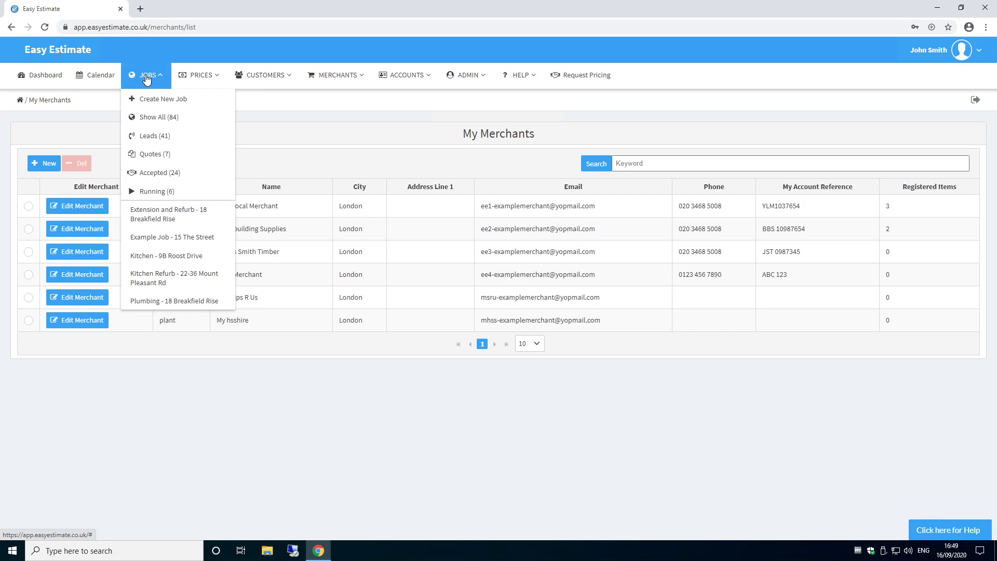
{"action": "left_click", "coordinate": [171, 218]}
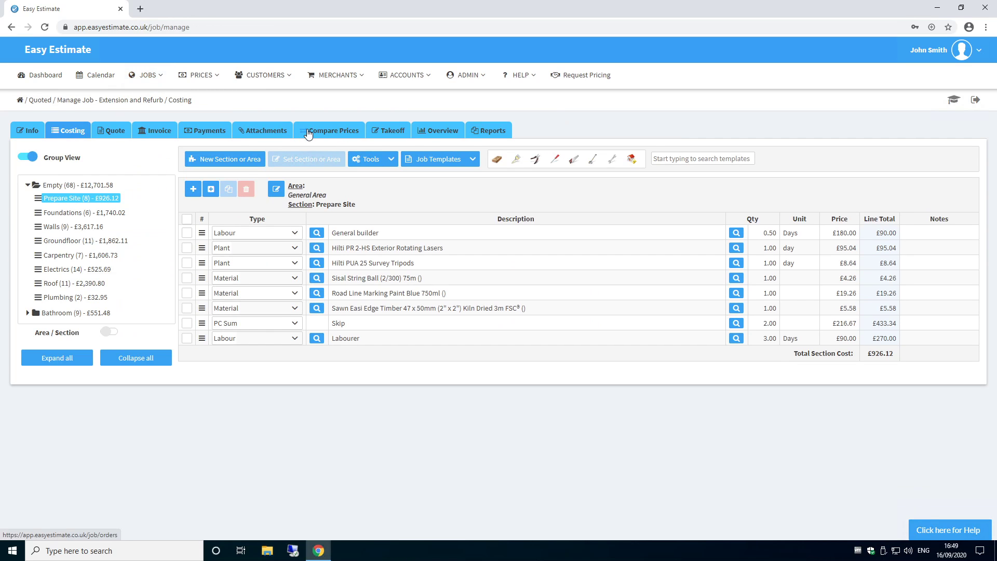
Create a purchase order from Your Local Merchant for Sisal String Ball and Road Line Marking Paint
{"action": "left_click", "coordinate": [343, 130]}
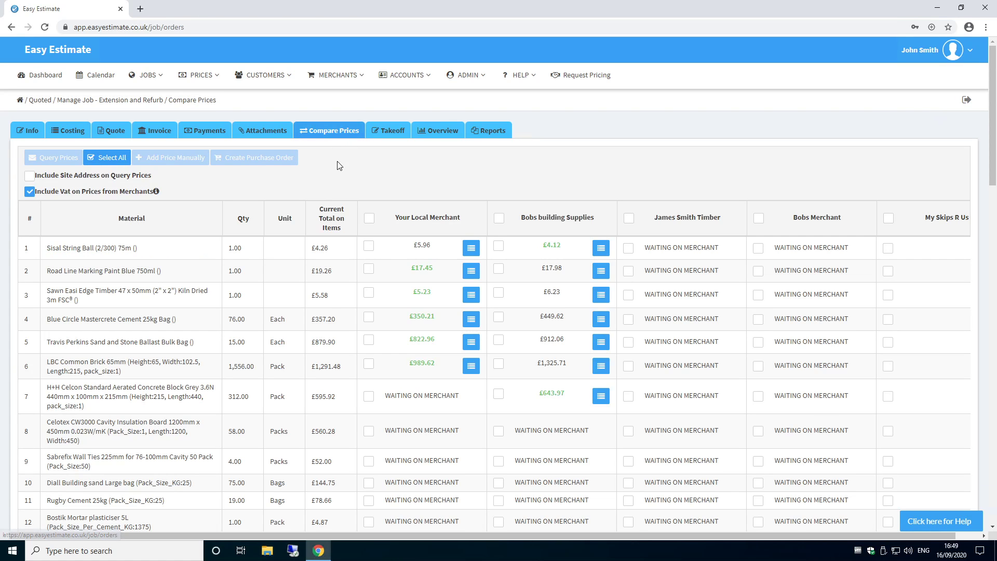
{"action": "left_click", "coordinate": [100, 159]}
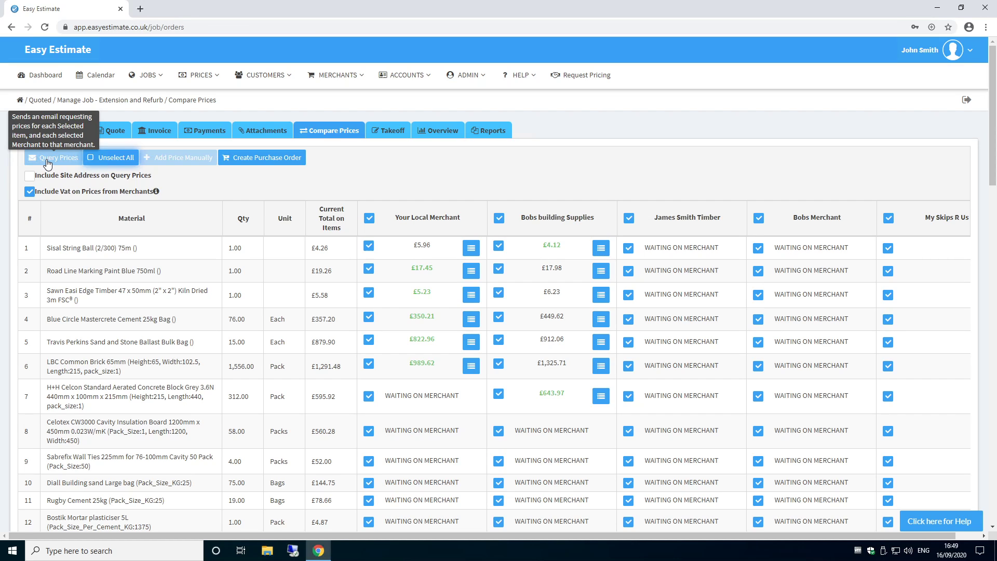
{"action": "left_click", "coordinate": [110, 158]}
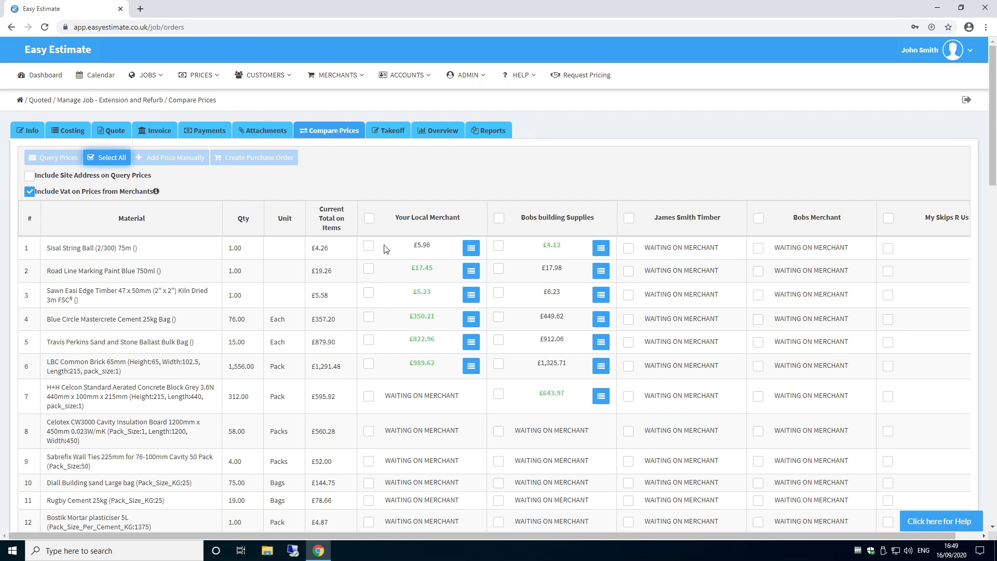
{"action": "left_click", "coordinate": [369, 247]}
{"action": "left_click", "coordinate": [369, 269]}
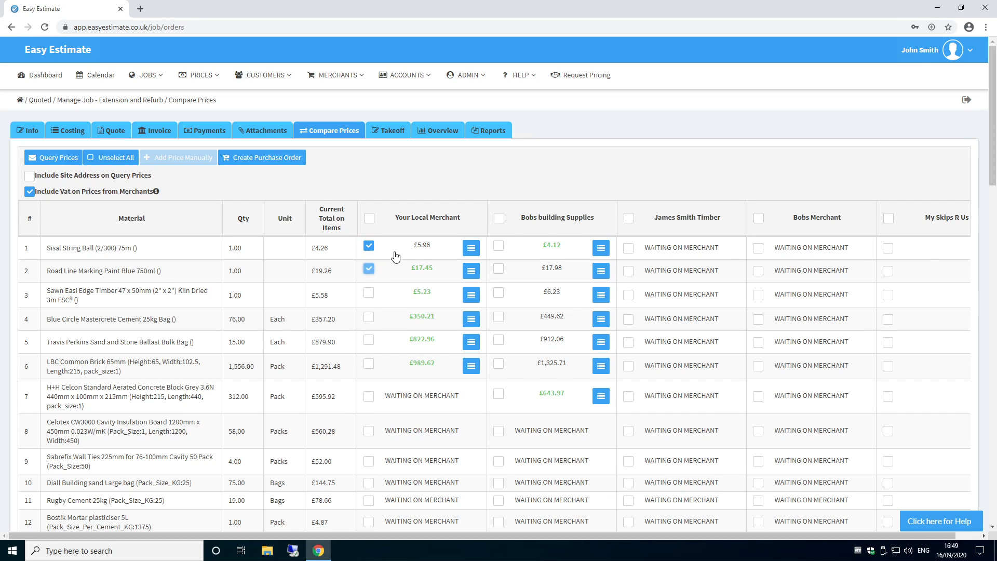
{"action": "left_click", "coordinate": [262, 159]}
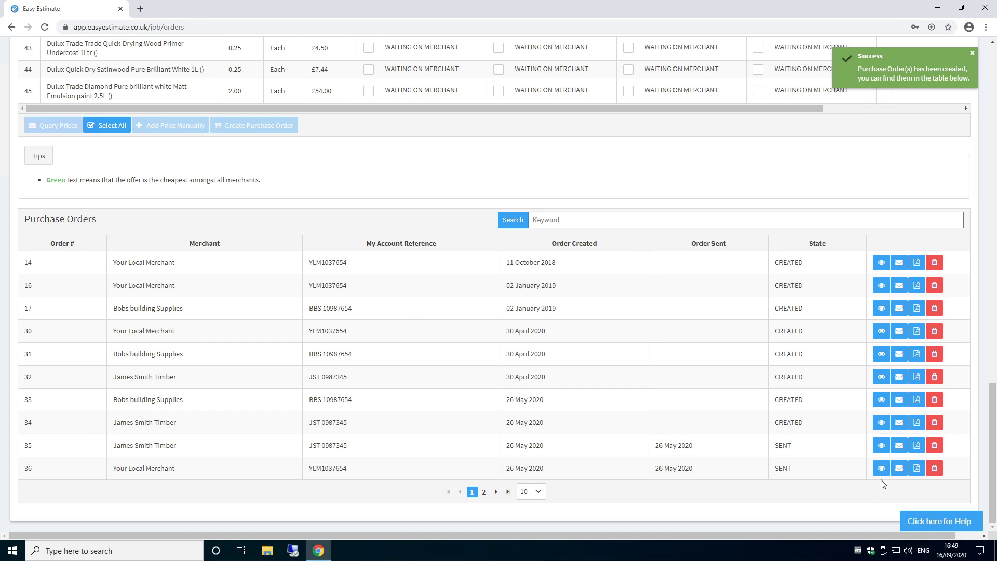
Review purchase order 36's details and bring up the job's takeoff drawing
{"action": "left_click", "coordinate": [880, 468]}
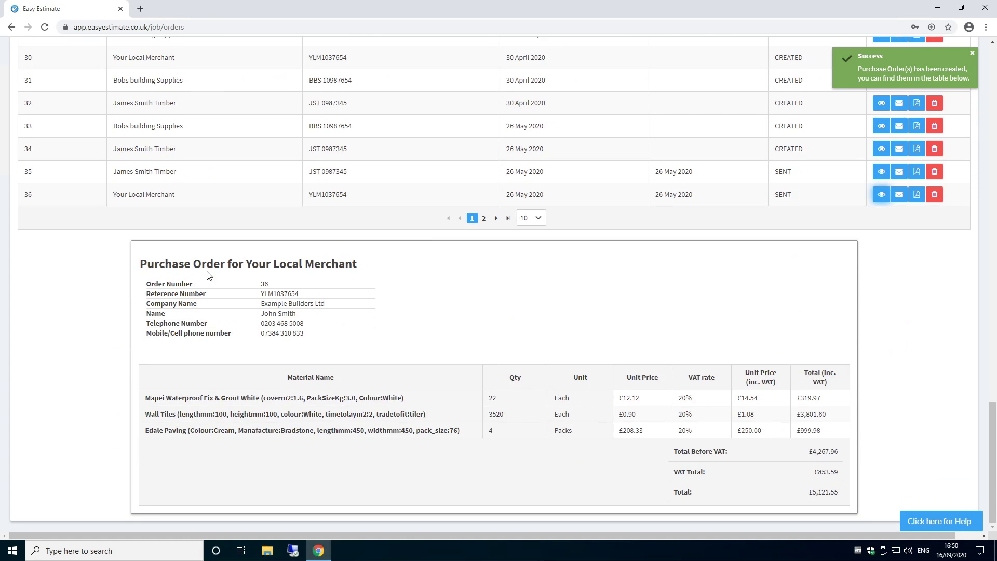
{"action": "left_click_drag", "start_coordinate": [141, 264], "coordinate": [345, 269]}
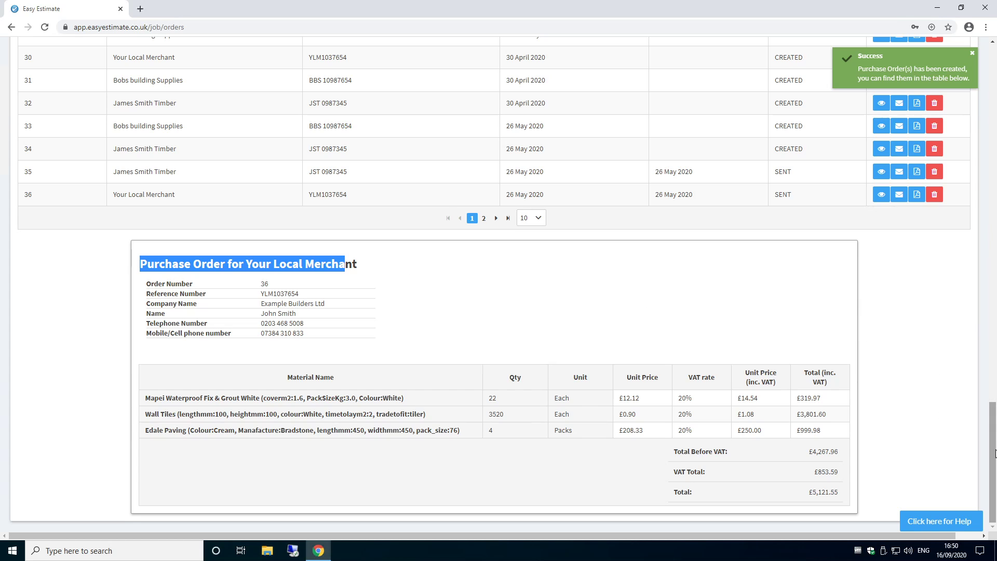
{"action": "left_click_drag", "start_coordinate": [992, 454], "coordinate": [993, 78]}
{"action": "left_click", "coordinate": [387, 131]}
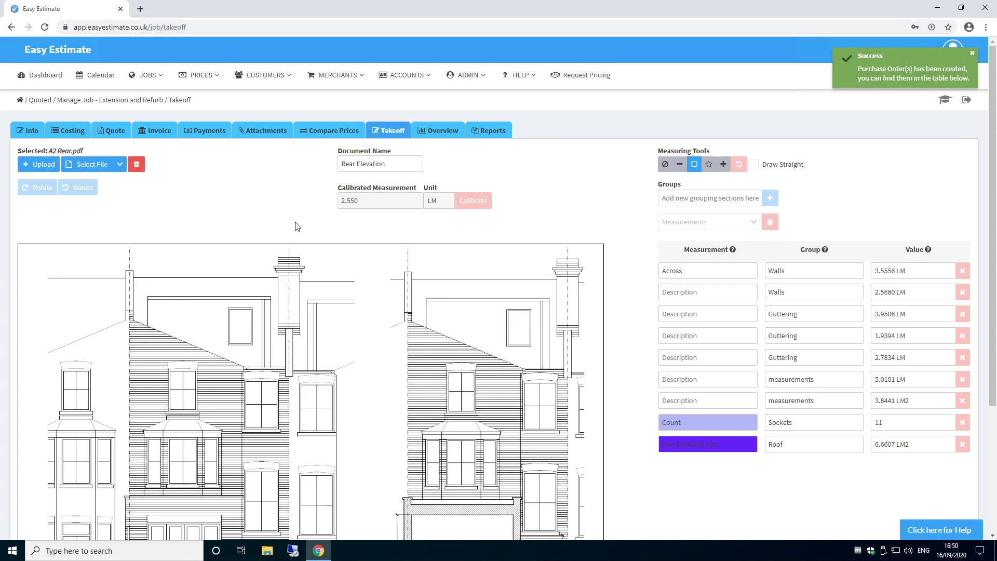
Measure 2.6577 LM and 1.2931 LM lines on the Rear Elevation, then view Attachments and Overview
{"action": "left_click", "coordinate": [679, 164]}
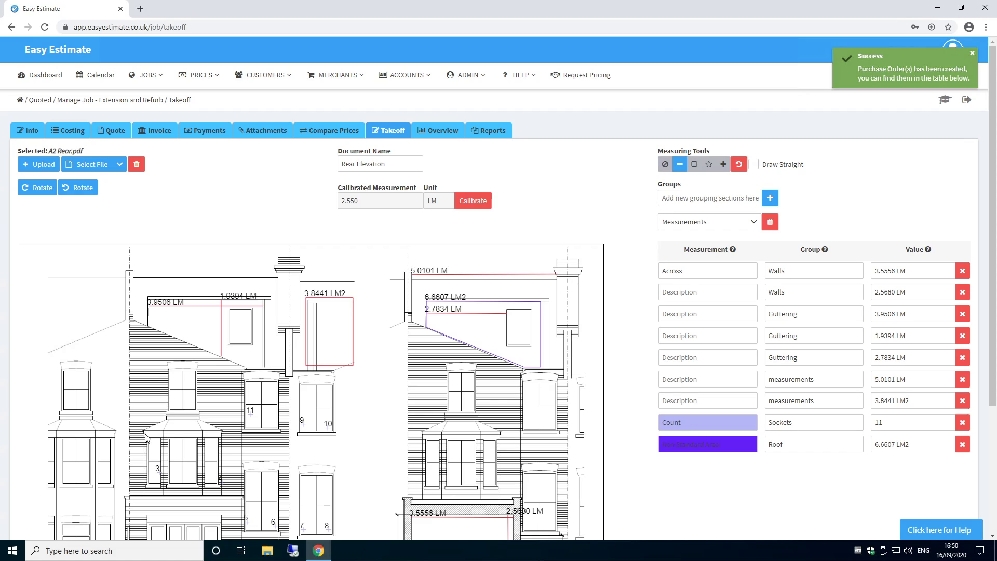
{"action": "left_click_drag", "start_coordinate": [144, 436], "coordinate": [224, 437]}
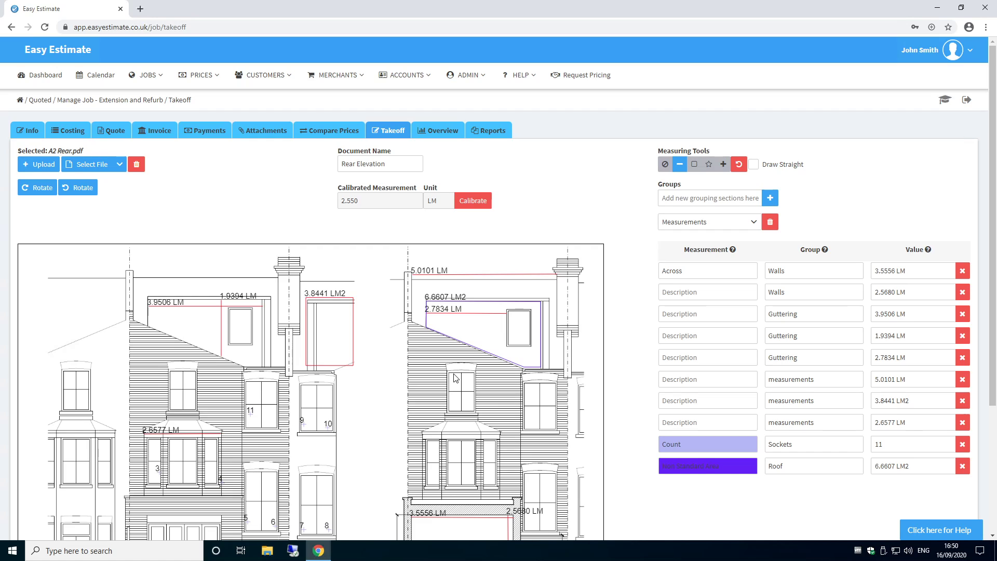
{"action": "left_click_drag", "start_coordinate": [455, 375], "coordinate": [455, 414]}
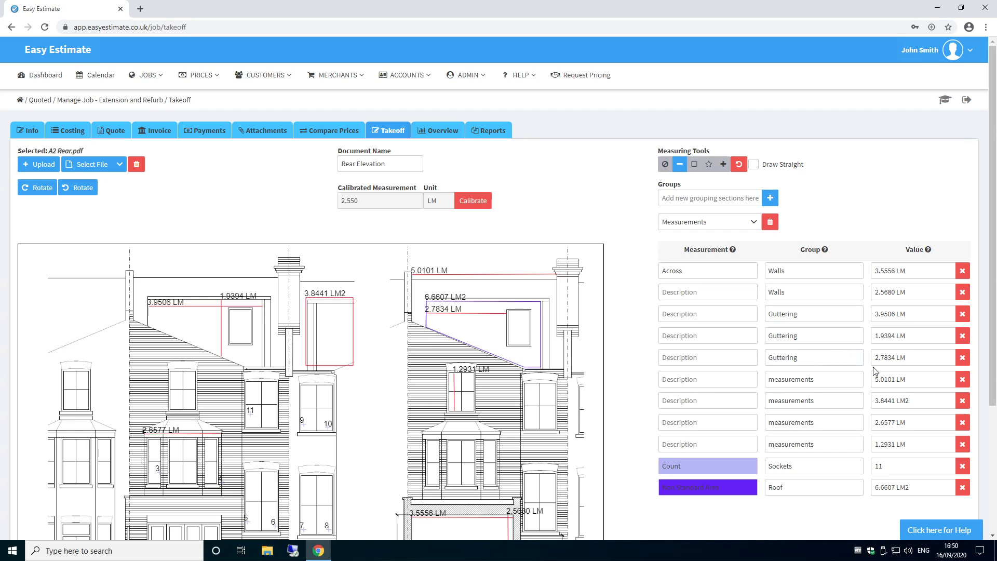
{"action": "left_click", "coordinate": [900, 378]}
{"action": "left_click", "coordinate": [266, 130]}
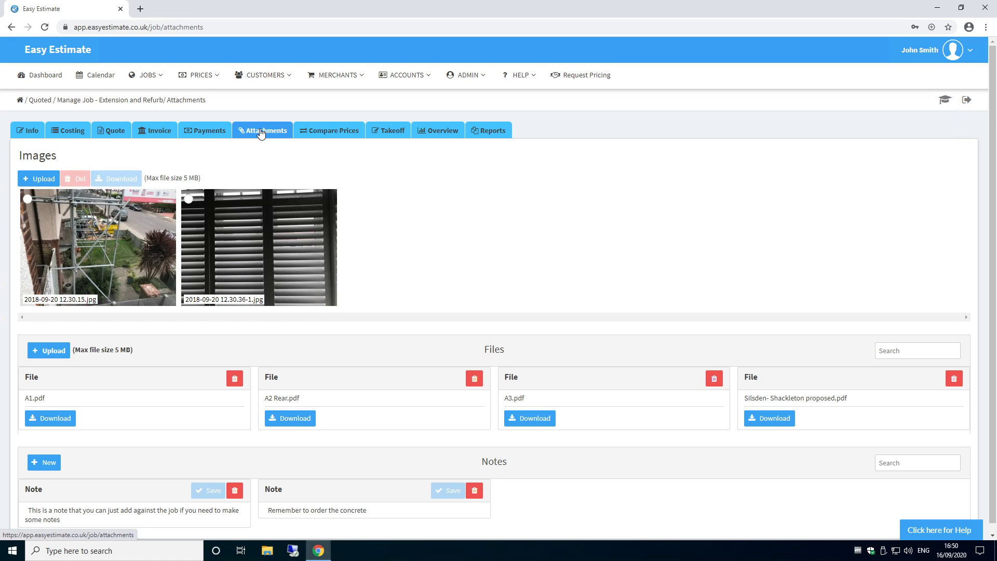
{"action": "left_click", "coordinate": [437, 130]}
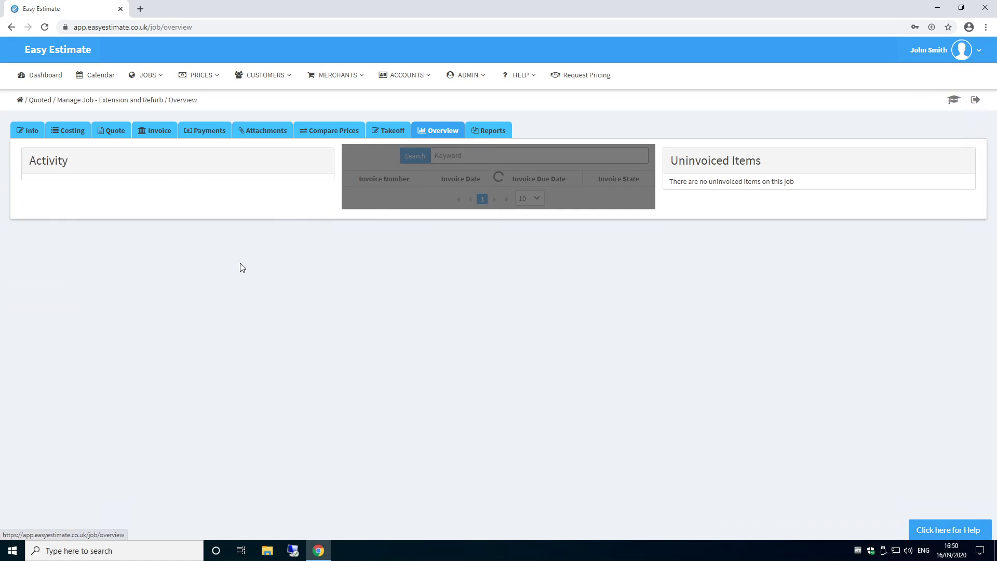
{"action": "scroll", "coordinate": [76, 237], "scroll_direction": "down", "scroll_amount": 1}
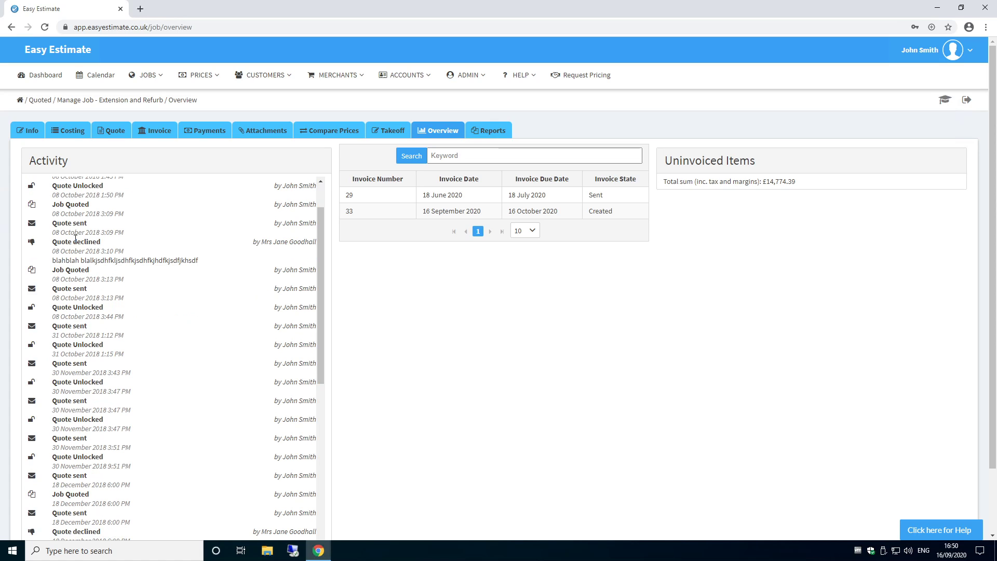
{"action": "scroll", "coordinate": [75, 238], "scroll_direction": "up", "scroll_amount": 1}
{"action": "left_click", "coordinate": [158, 130]}
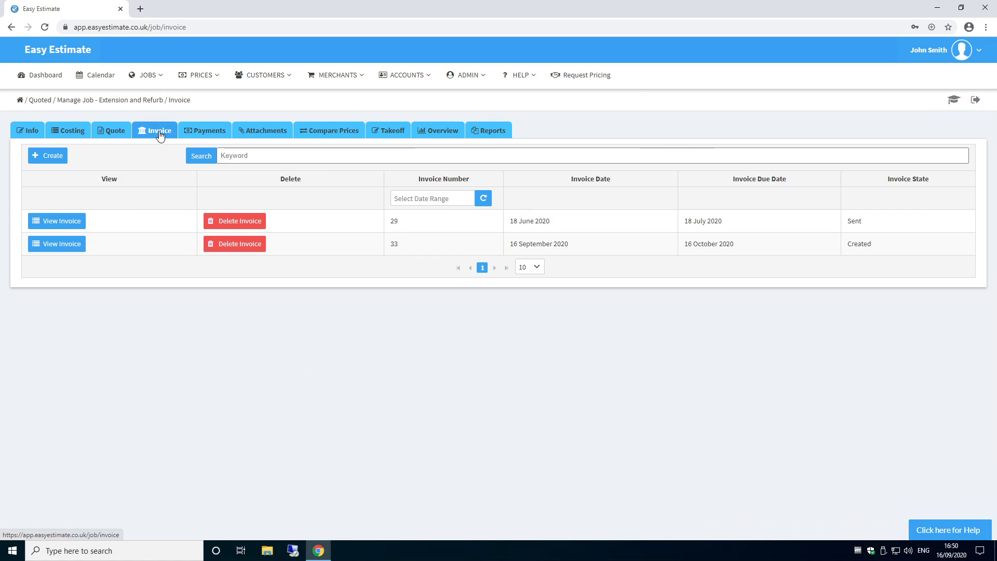
{"action": "left_click", "coordinate": [56, 243]}
{"action": "scroll", "coordinate": [211, 325], "scroll_direction": "down", "scroll_amount": 2}
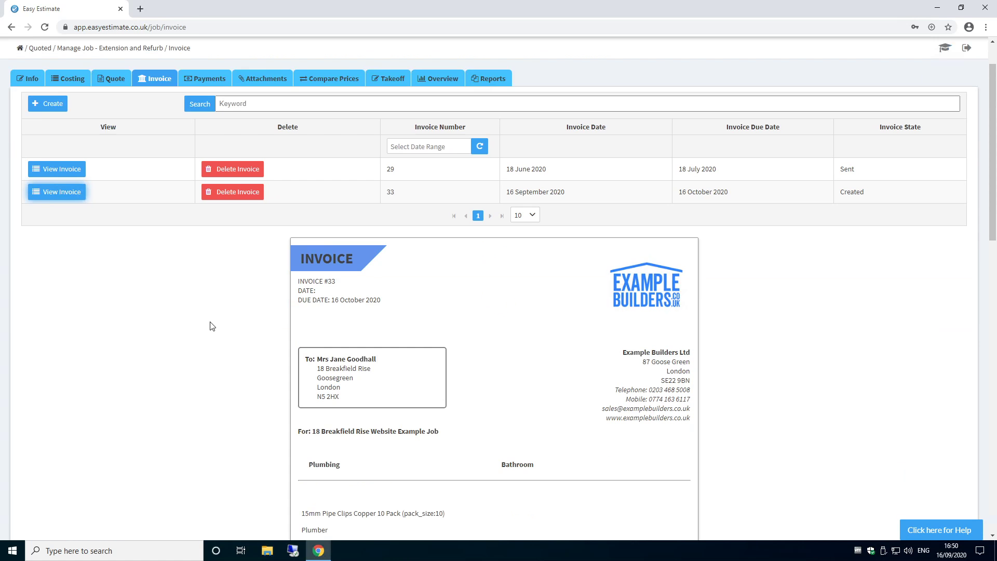
{"action": "scroll", "coordinate": [210, 325], "scroll_direction": "down", "scroll_amount": 2}
{"action": "scroll", "coordinate": [210, 325], "scroll_direction": "up", "scroll_amount": 4}
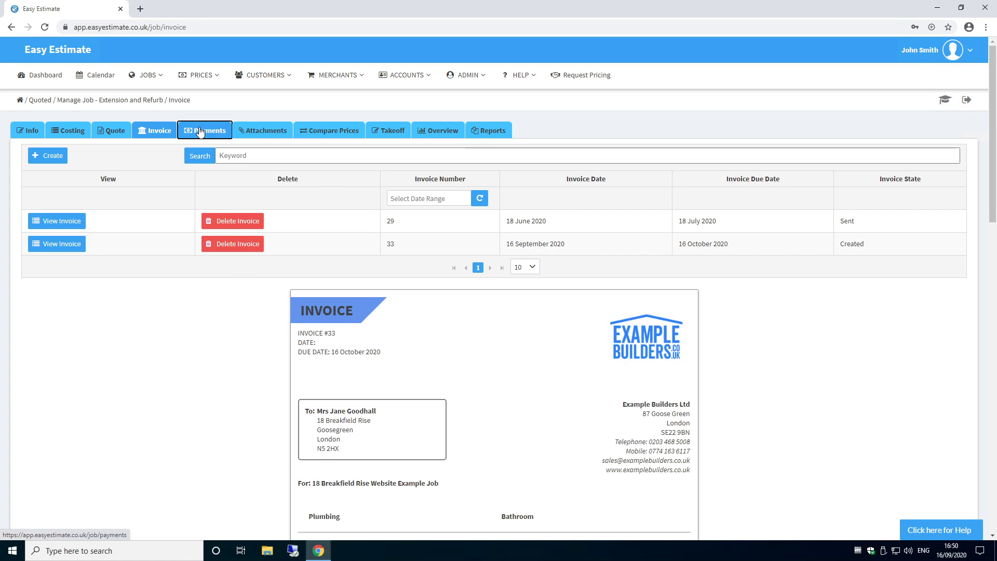
{"action": "left_click", "coordinate": [200, 133]}
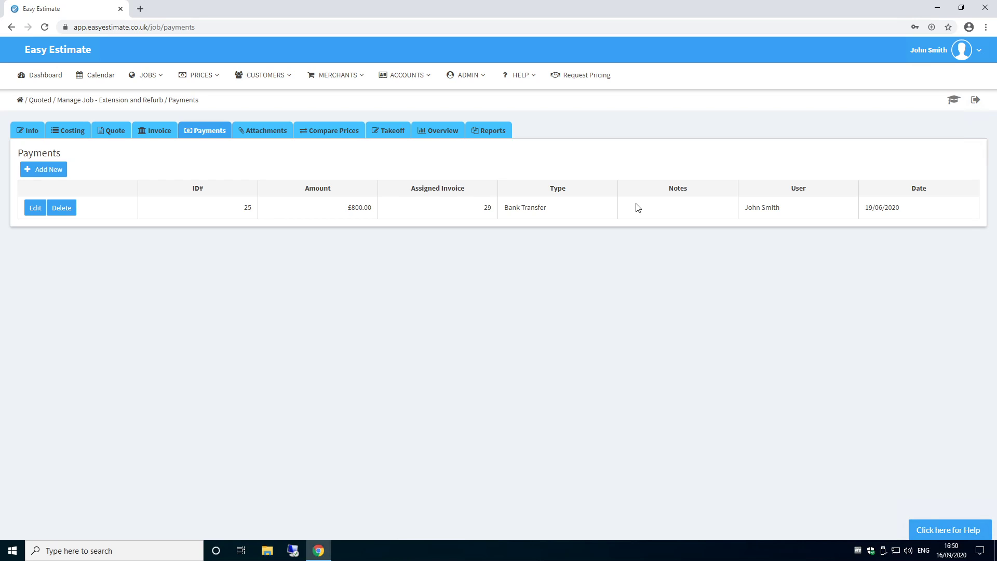
Add a 4 Yard Skip plant booking running 16–19 September 2020 to the calendar
{"action": "left_click", "coordinate": [97, 75]}
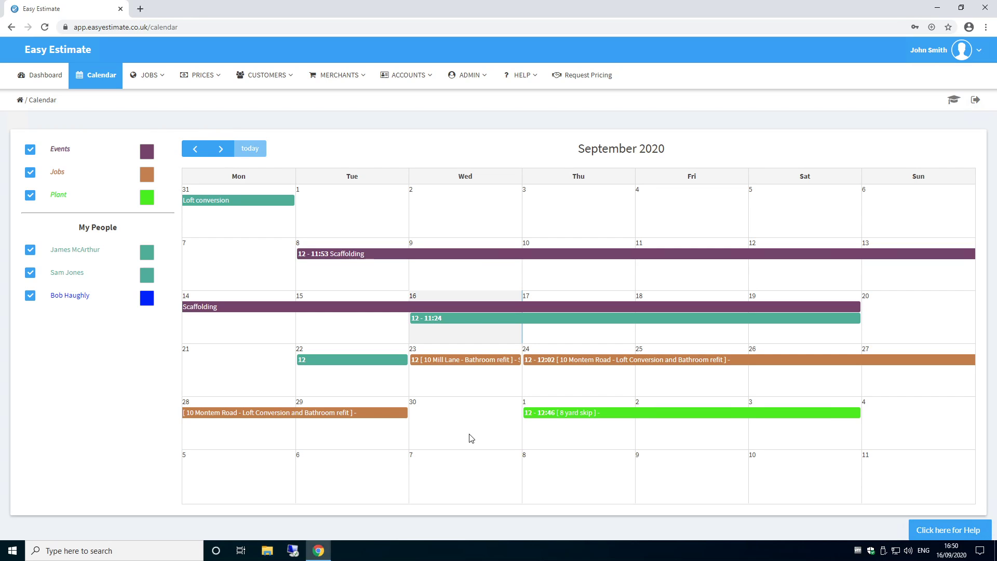
{"action": "left_click", "coordinate": [468, 341]}
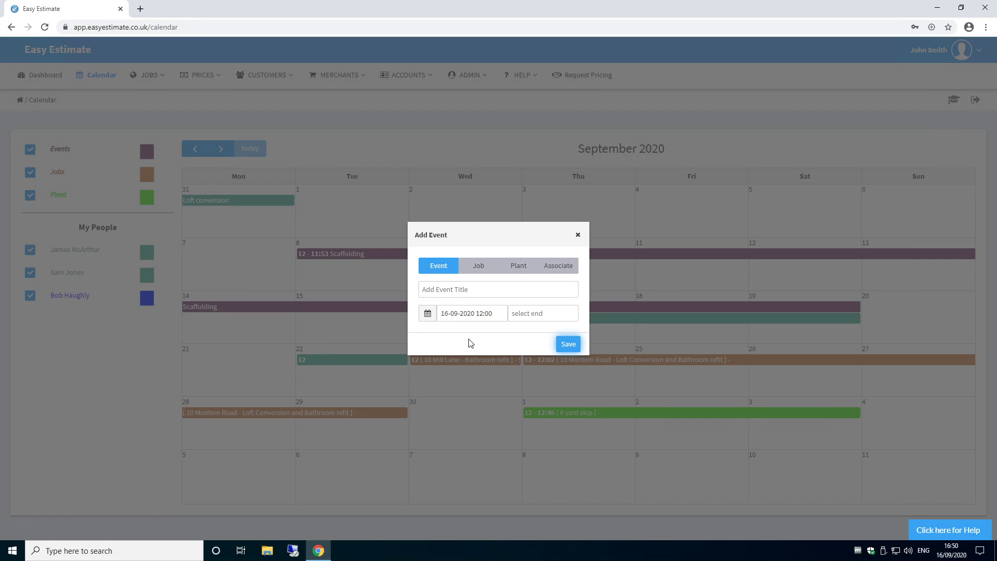
{"action": "left_click", "coordinate": [543, 313]}
{"action": "left_click", "coordinate": [621, 403]}
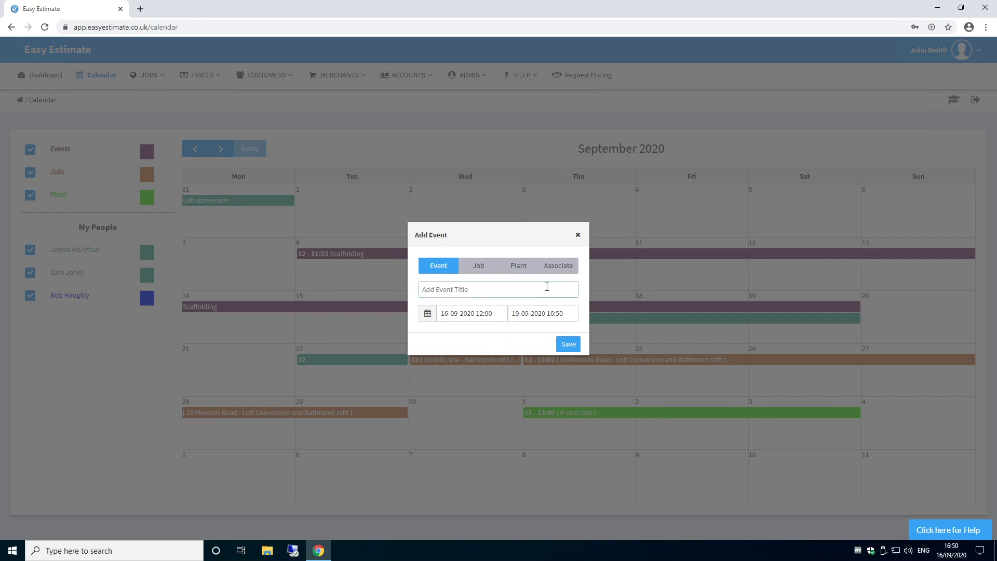
{"action": "left_click", "coordinate": [517, 269]}
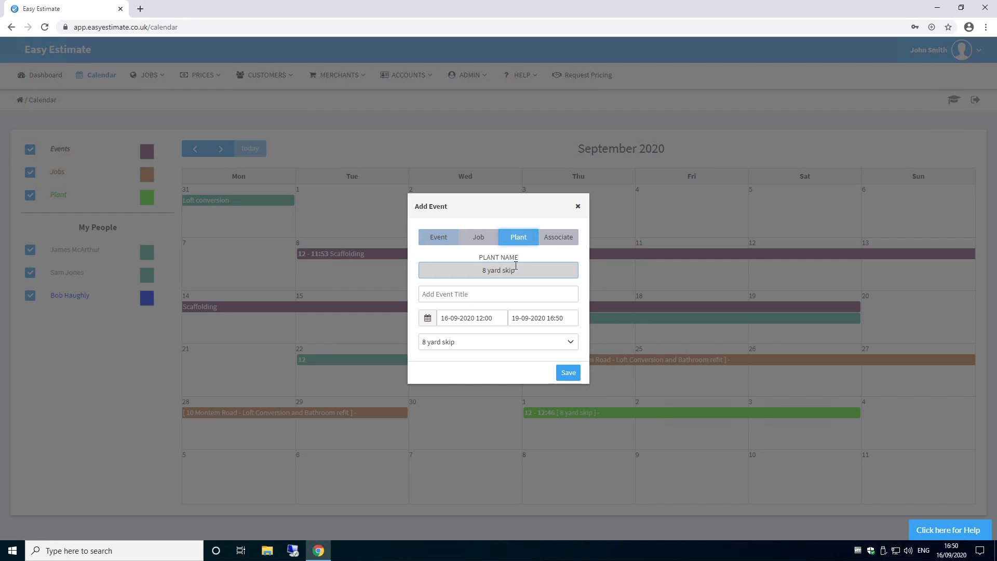
{"action": "left_click", "coordinate": [478, 341]}
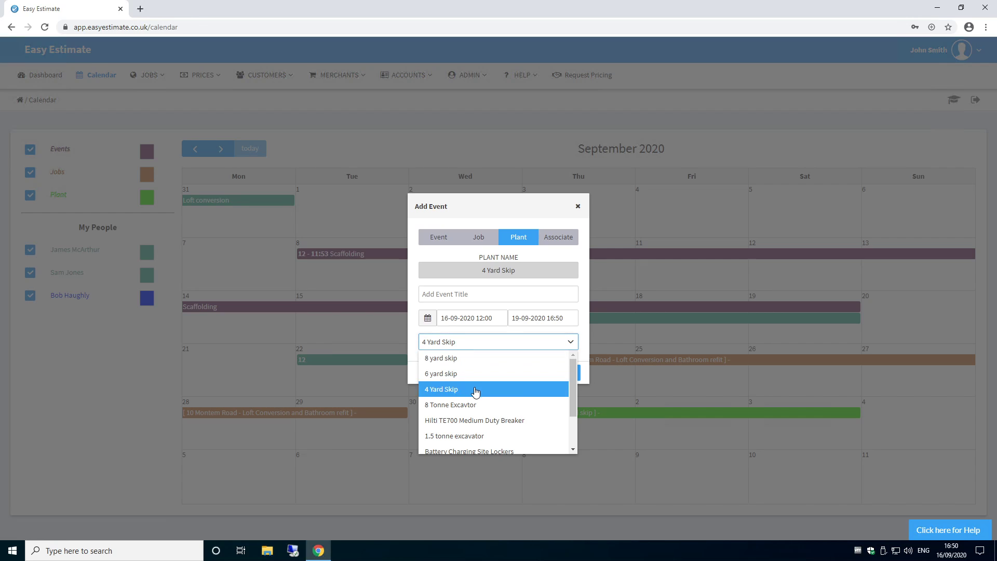
{"action": "left_click", "coordinate": [441, 388]}
{"action": "left_click", "coordinate": [571, 374]}
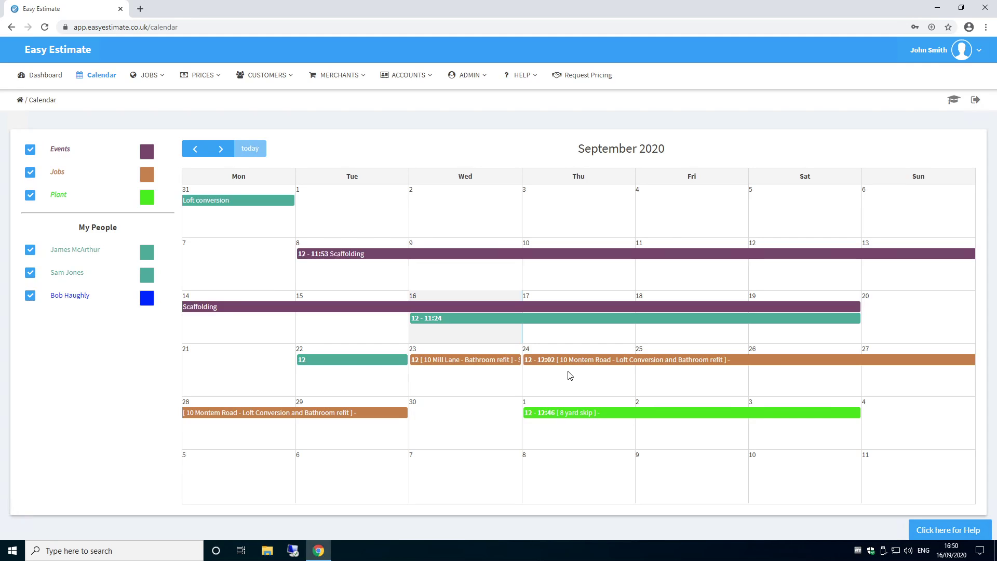
{"action": "left_click", "coordinate": [203, 74]}
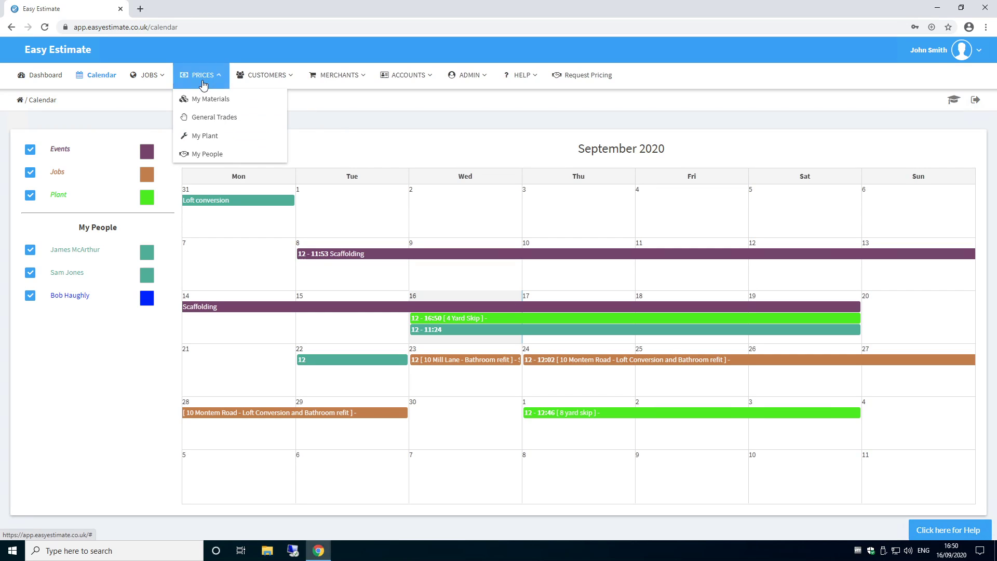
{"action": "left_click", "coordinate": [207, 153]}
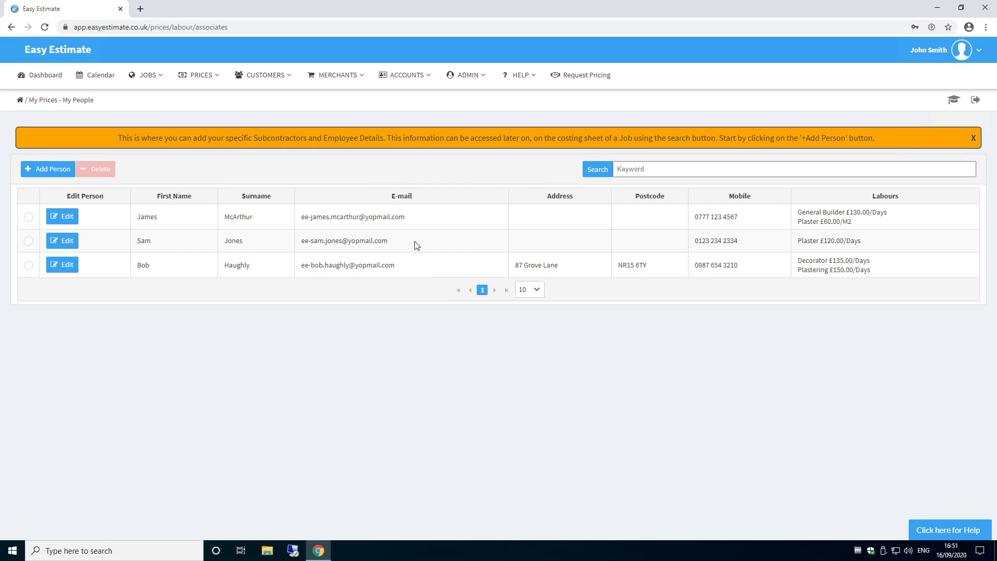
{"action": "left_click", "coordinate": [265, 75]}
{"action": "left_click", "coordinate": [271, 98]}
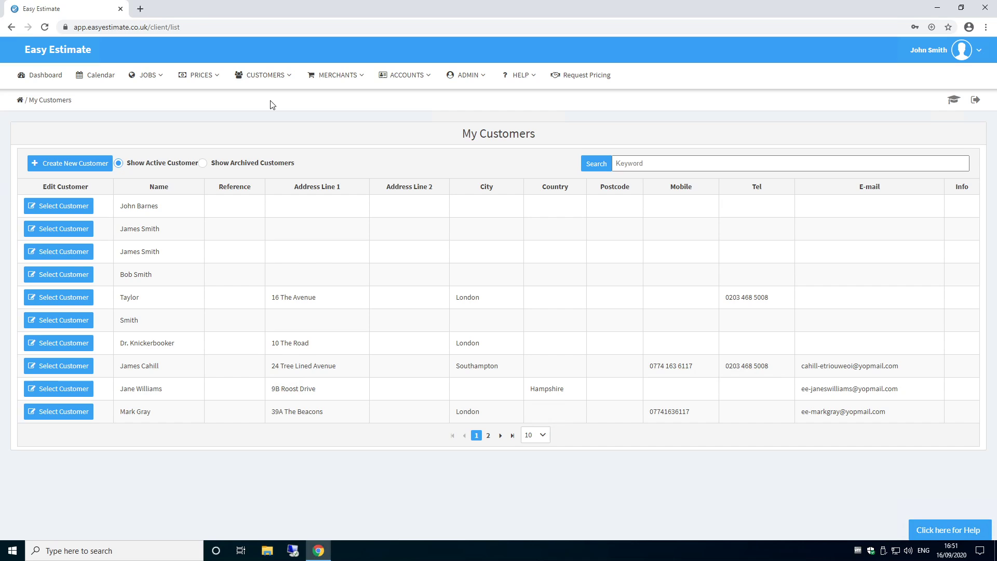
{"action": "left_click", "coordinate": [499, 435]}
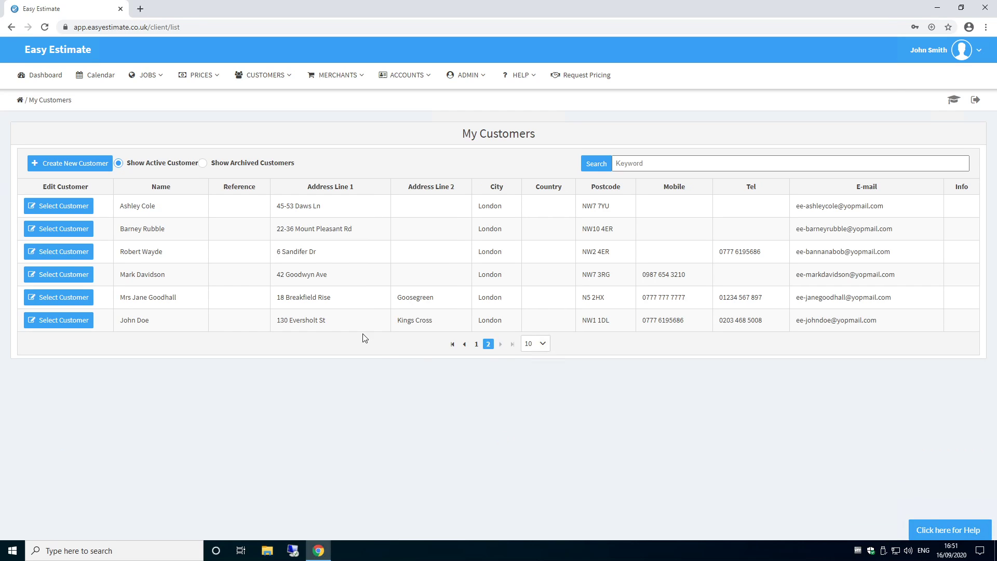
{"action": "left_click", "coordinate": [61, 298]}
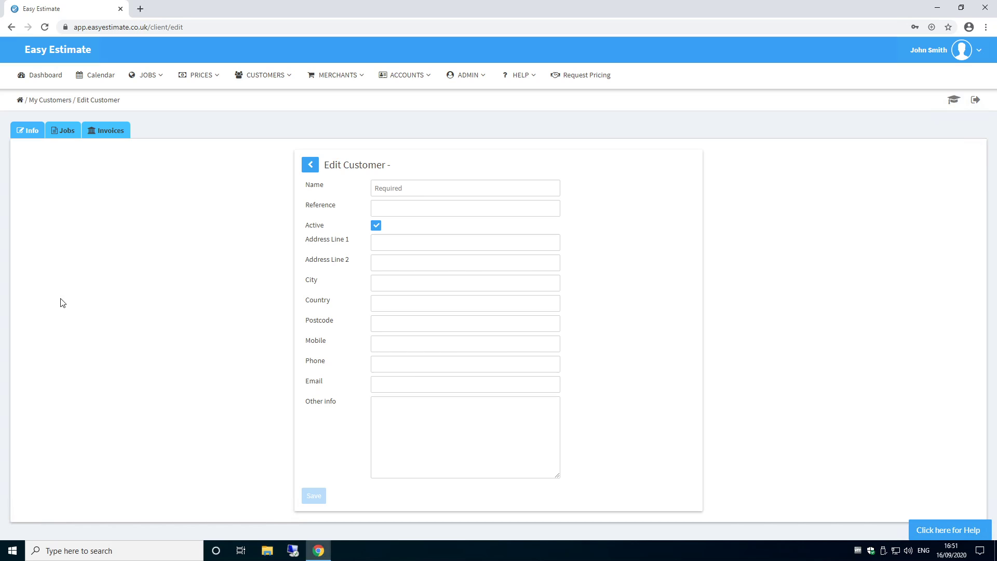
Review her Jobs and Invoices, return to Info, then reopen the Extension and Refurb job
{"action": "left_click", "coordinate": [66, 133]}
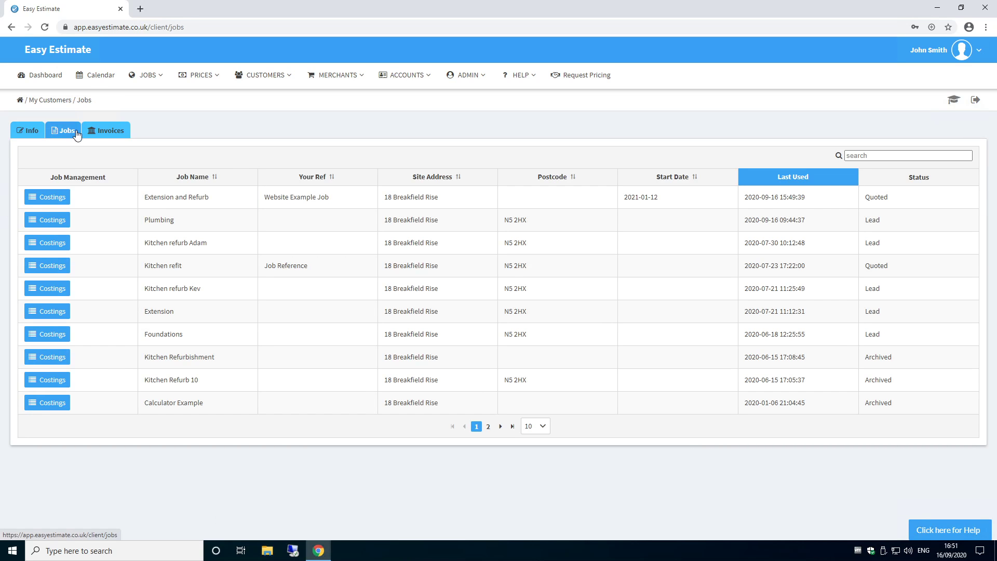
{"action": "left_click", "coordinate": [109, 129]}
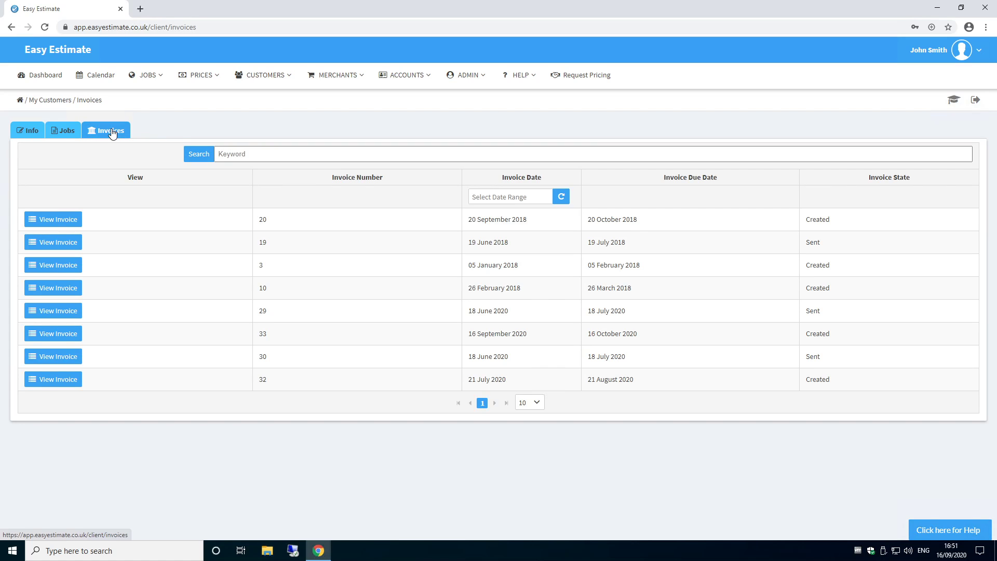
{"action": "left_click", "coordinate": [27, 130]}
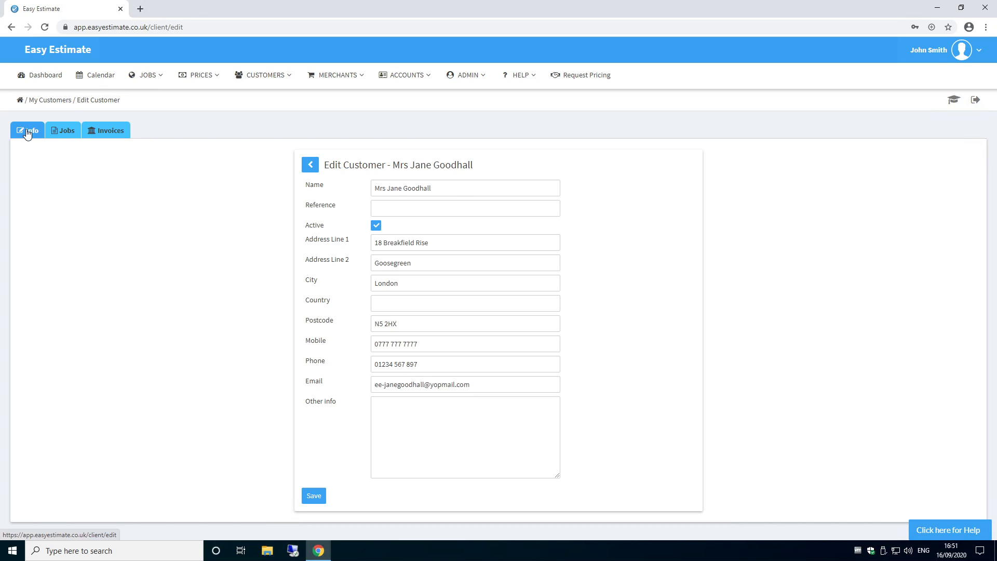
{"action": "left_click", "coordinate": [146, 75]}
{"action": "left_click", "coordinate": [165, 214]}
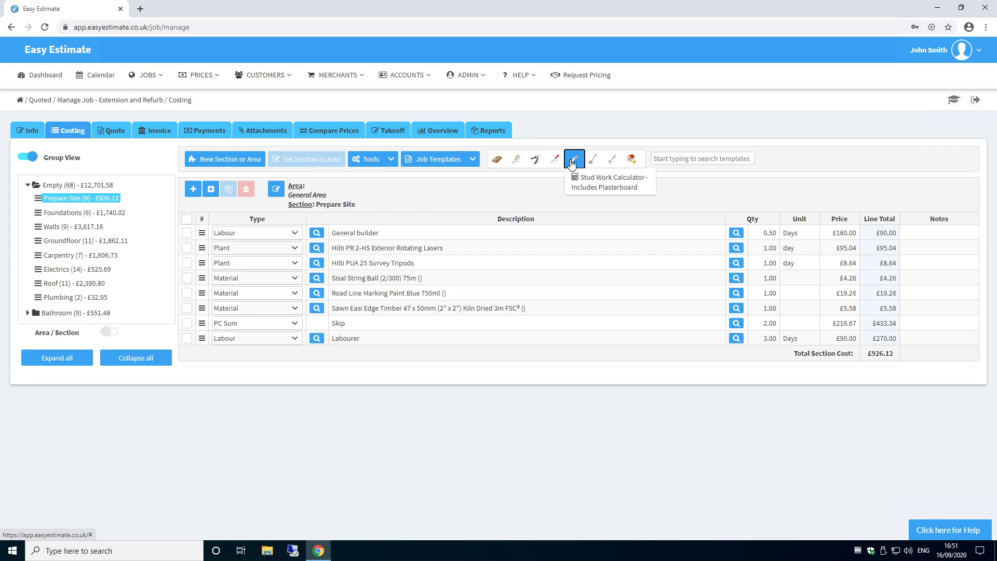
Preview and dismiss the calculator templates list and live help chat, then go to Help
{"action": "left_click", "coordinate": [592, 159]}
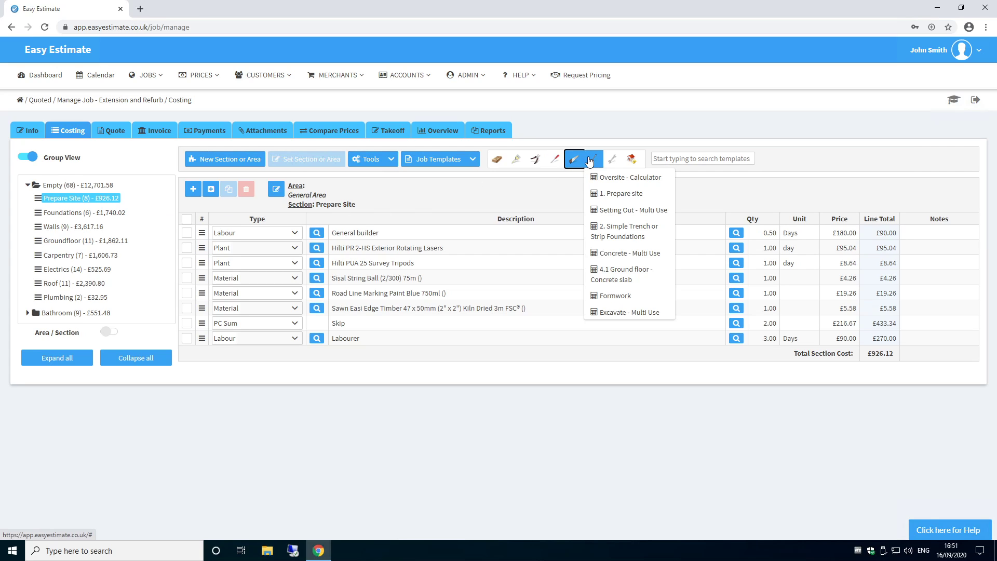
{"action": "left_click", "coordinate": [860, 168]}
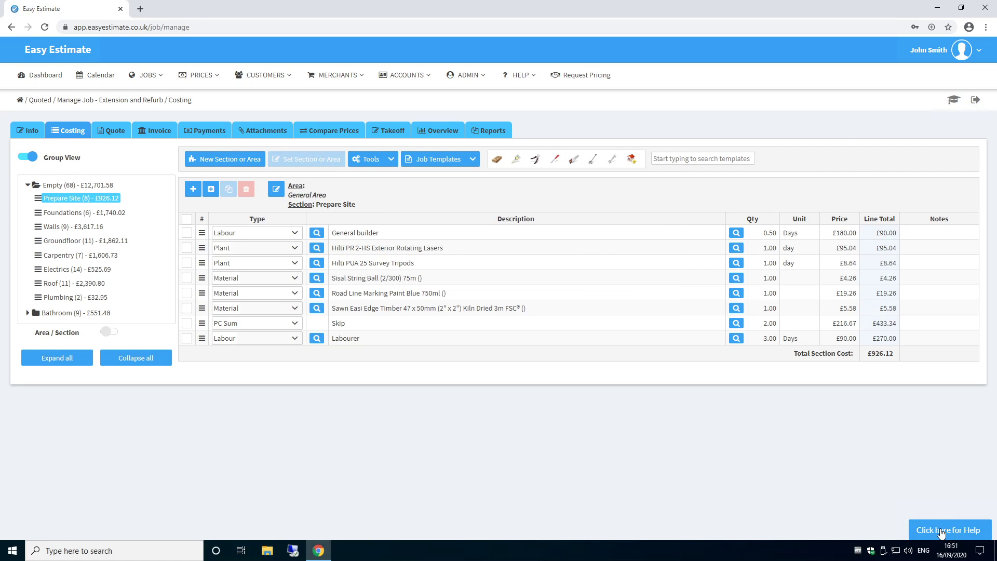
{"action": "left_click", "coordinate": [959, 532]}
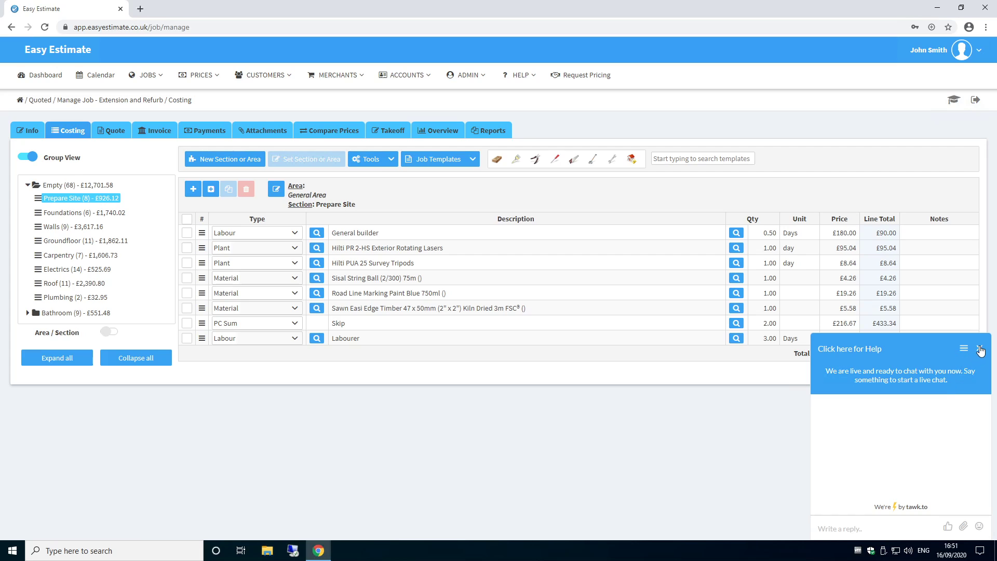
{"action": "left_click", "coordinate": [979, 347]}
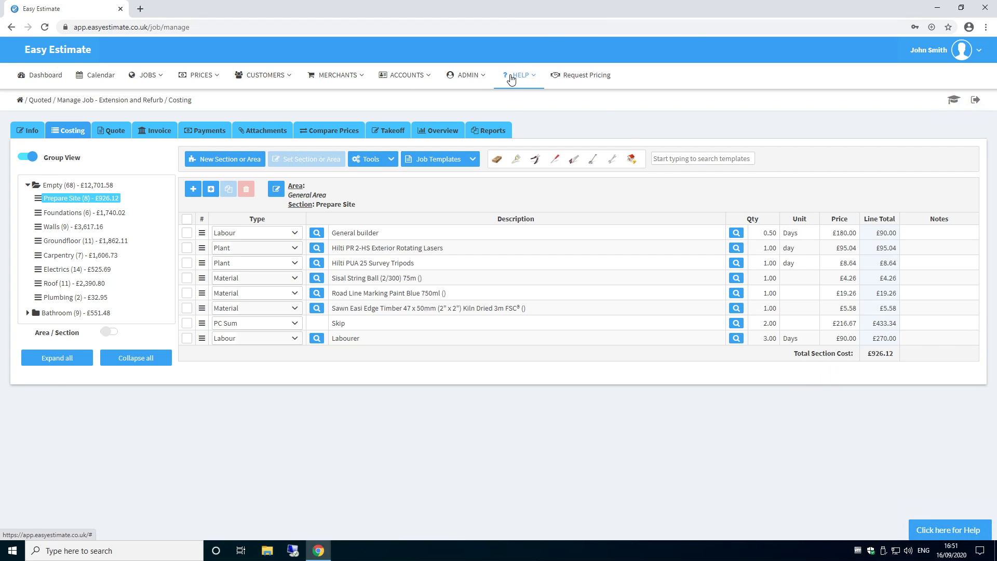
{"action": "left_click", "coordinate": [517, 75]}
Open the help Videos page, then browse the My Materials price list
{"action": "left_click", "coordinate": [534, 156]}
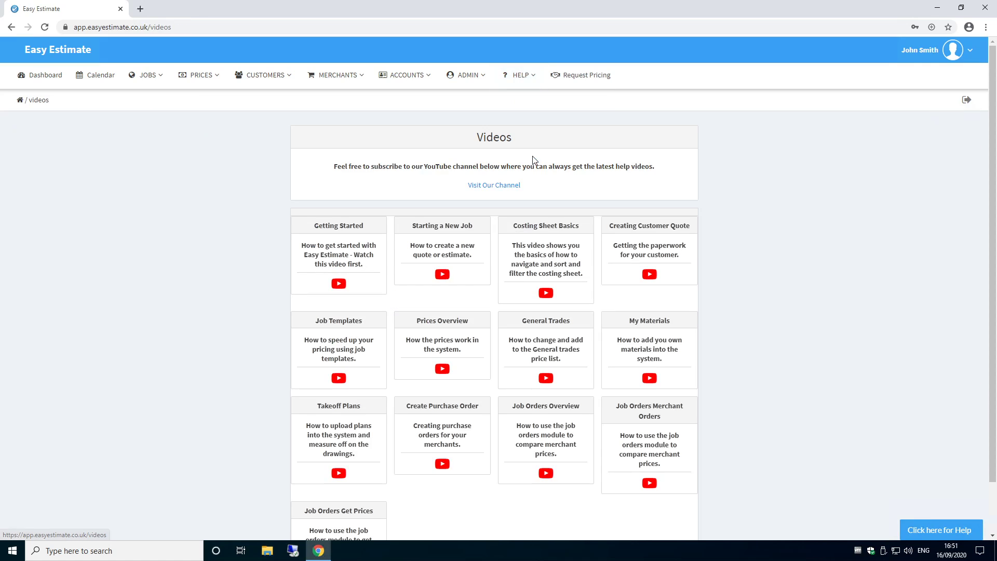
{"action": "scroll", "coordinate": [253, 344], "scroll_direction": "down", "scroll_amount": 1}
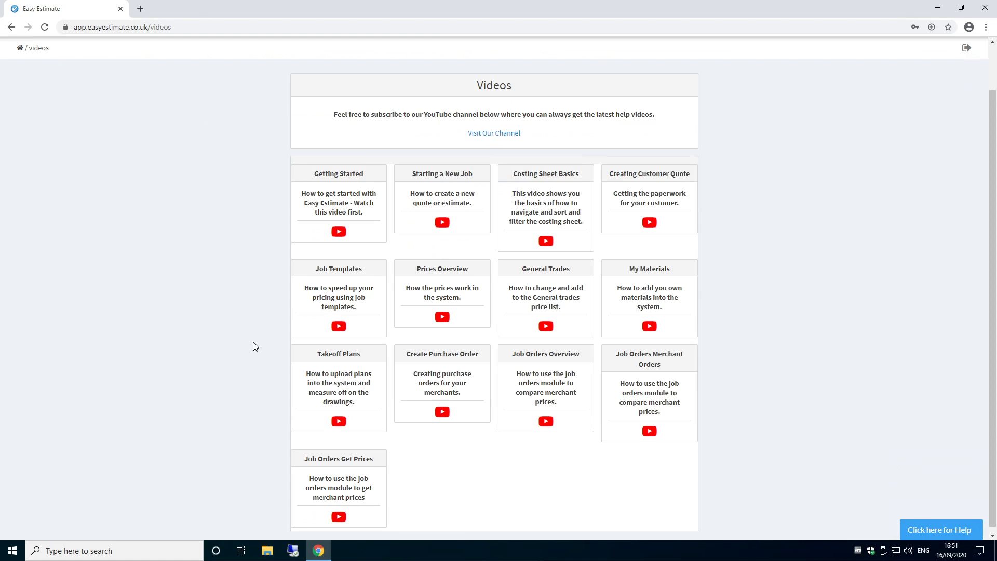
{"action": "scroll", "coordinate": [253, 345], "scroll_direction": "up", "scroll_amount": 1}
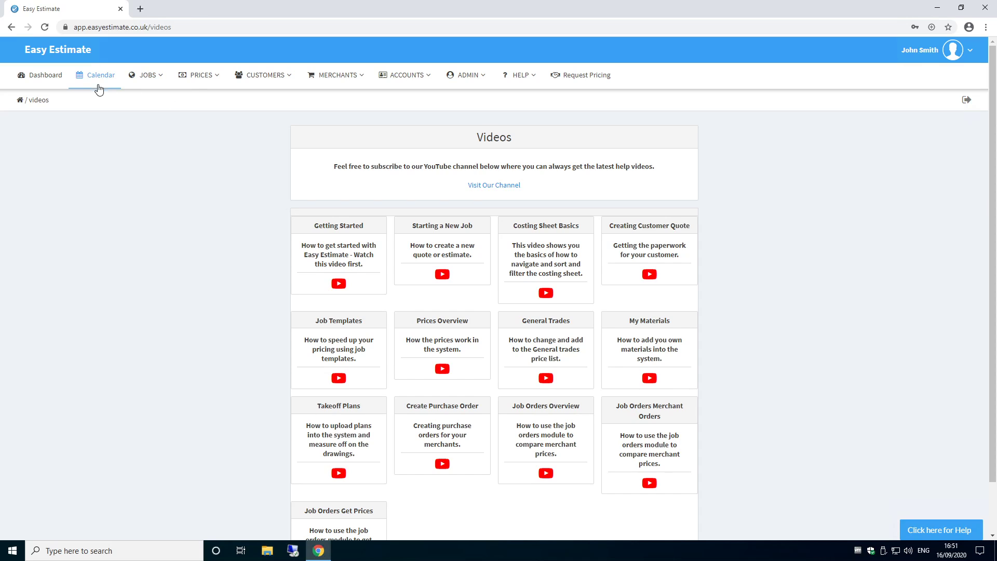
{"action": "left_click", "coordinate": [199, 76]}
{"action": "left_click", "coordinate": [210, 101]}
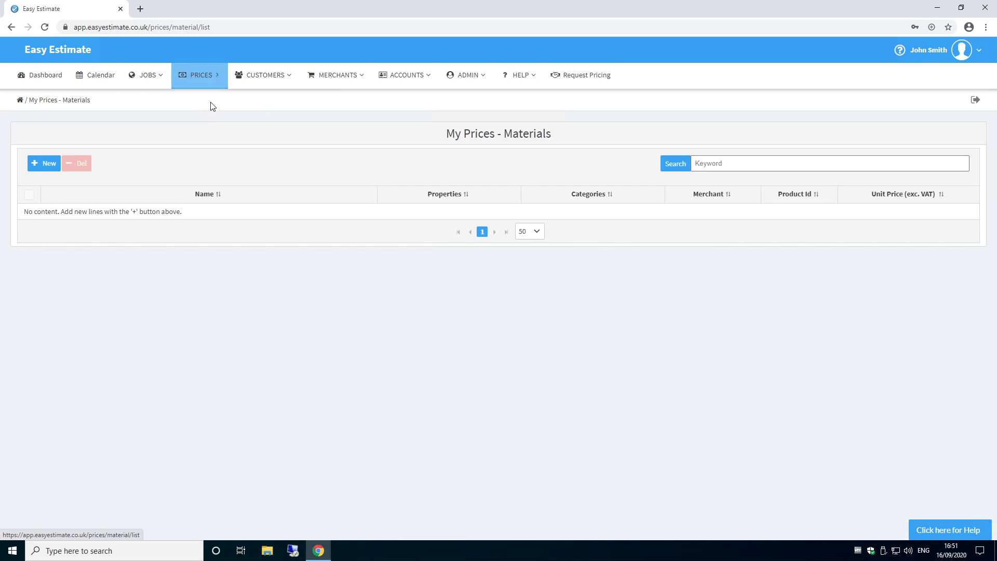
{"action": "scroll", "coordinate": [368, 311], "scroll_direction": "down", "scroll_amount": 2}
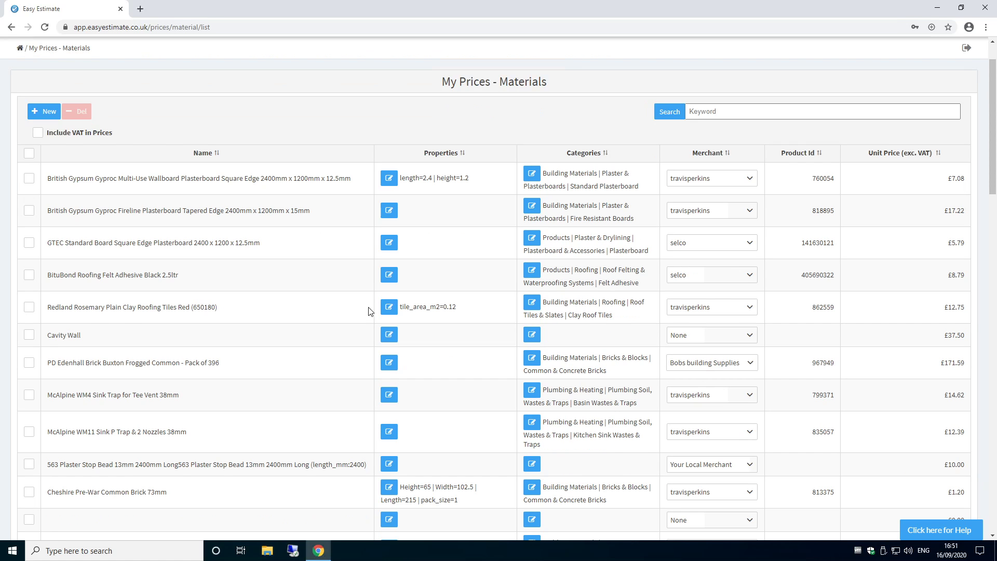
{"action": "scroll", "coordinate": [368, 311], "scroll_direction": "down", "scroll_amount": 2}
{"action": "scroll", "coordinate": [368, 311], "scroll_direction": "down", "scroll_amount": 1}
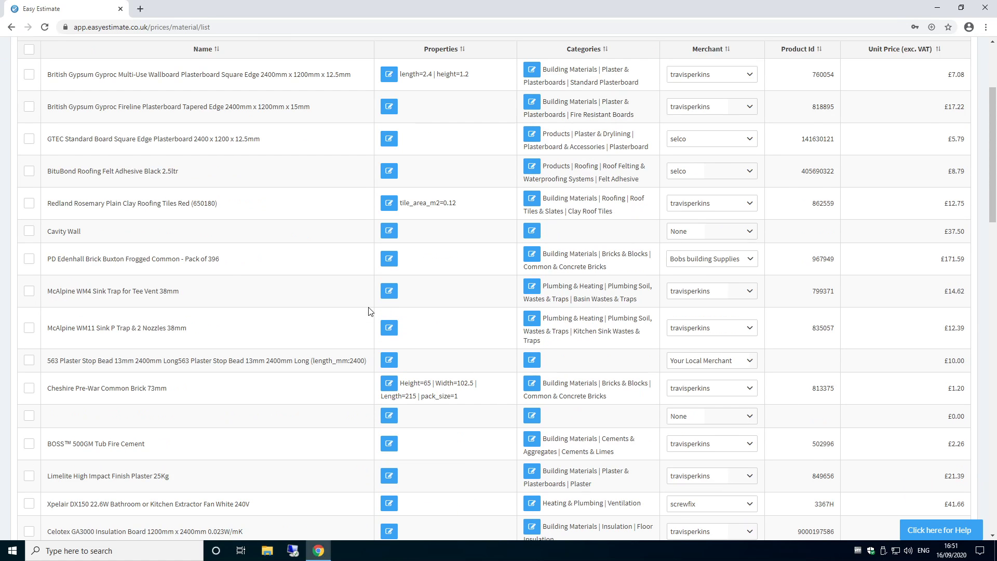
{"action": "scroll", "coordinate": [368, 311], "scroll_direction": "up", "scroll_amount": 3}
Open the Extension and Refurb job and view its quote
{"action": "left_click", "coordinate": [148, 74]}
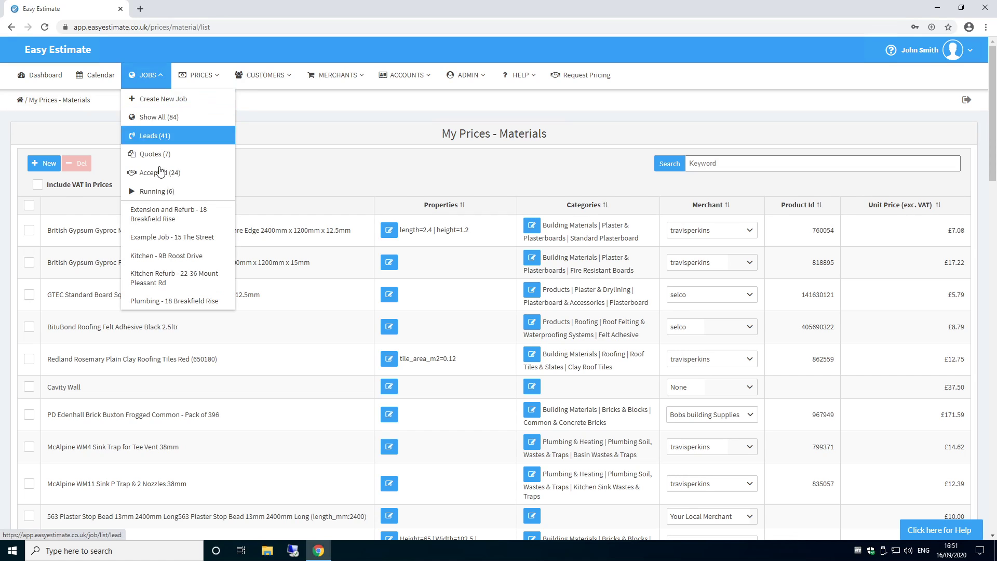
{"action": "left_click", "coordinate": [168, 213]}
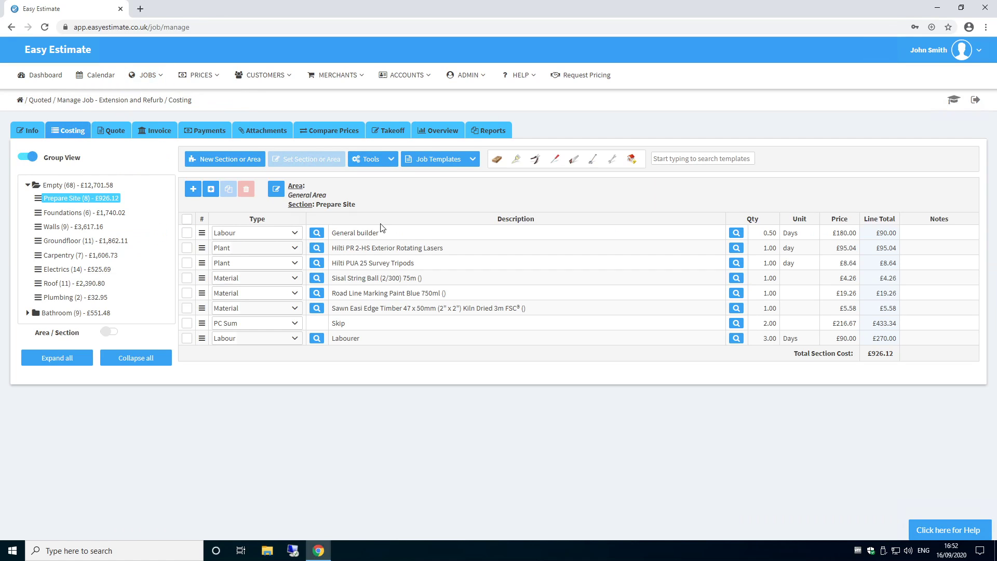
{"action": "left_click", "coordinate": [112, 130]}
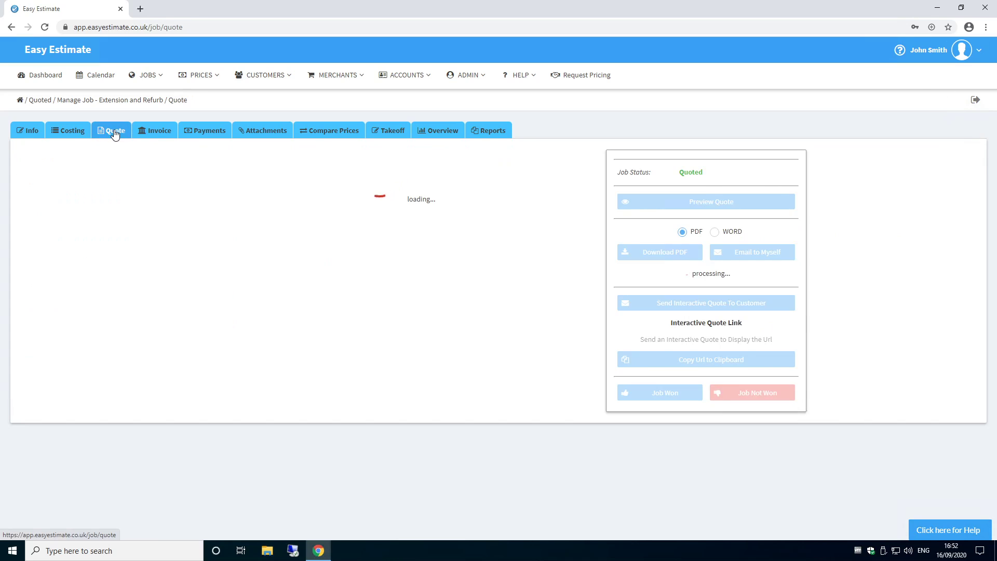